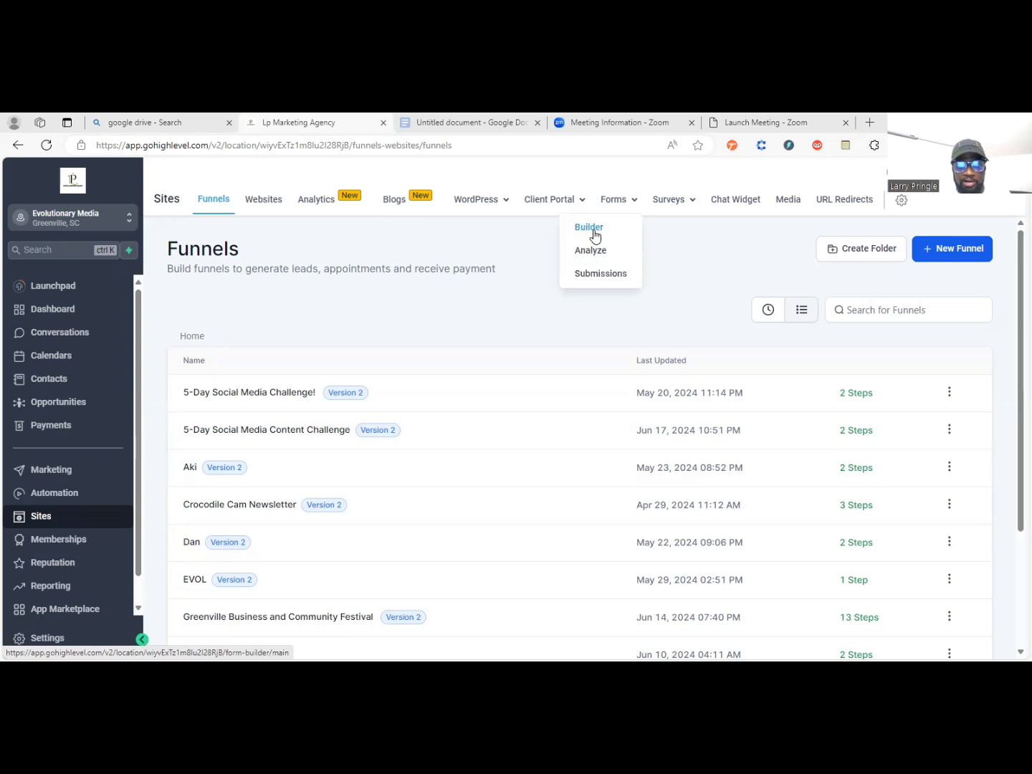
- Open the form builder and create a new form from scratch
click(589, 227)
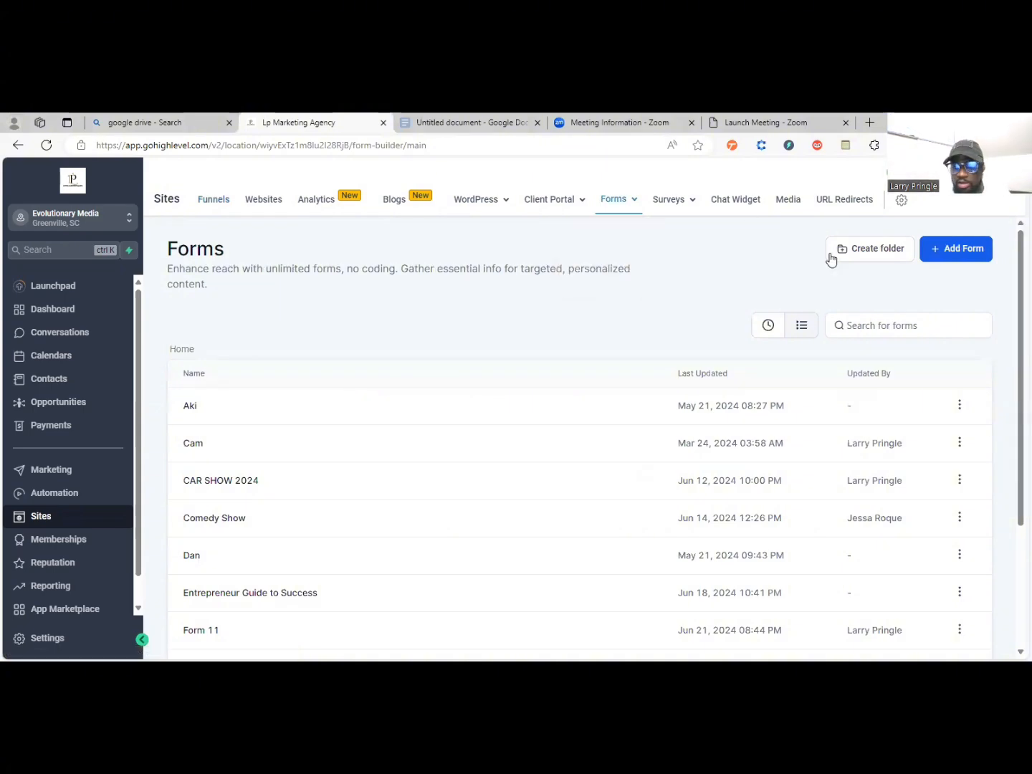
click(960, 251)
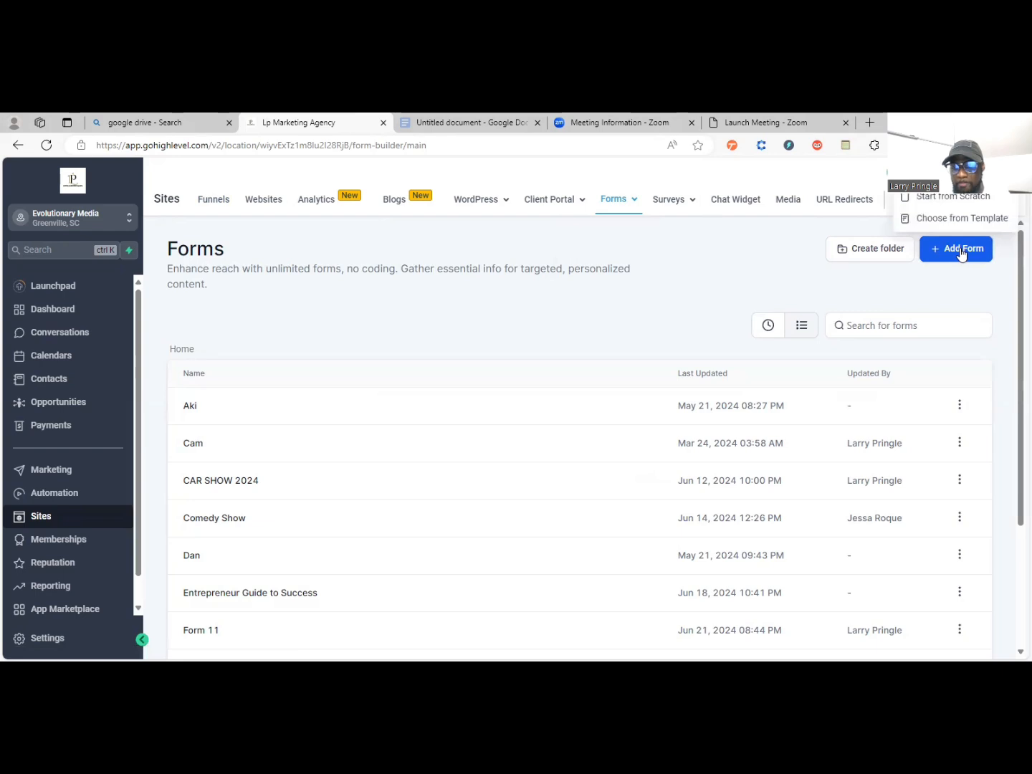
click(925, 204)
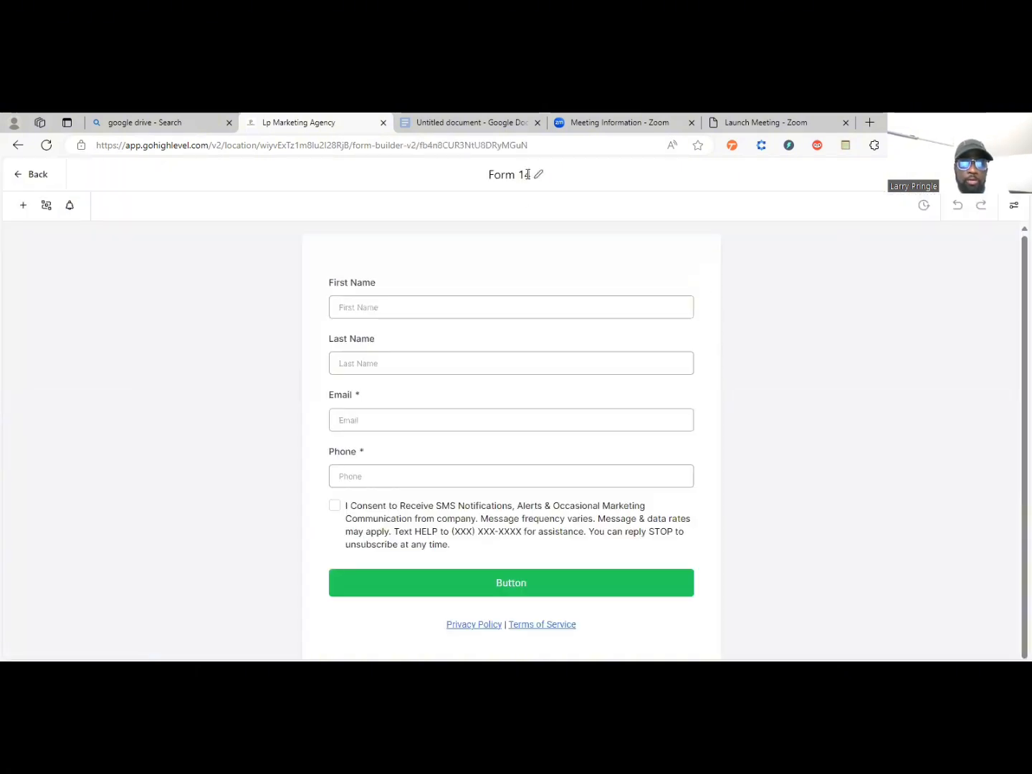
- Rename the new form as "Form lcp"
click(531, 174)
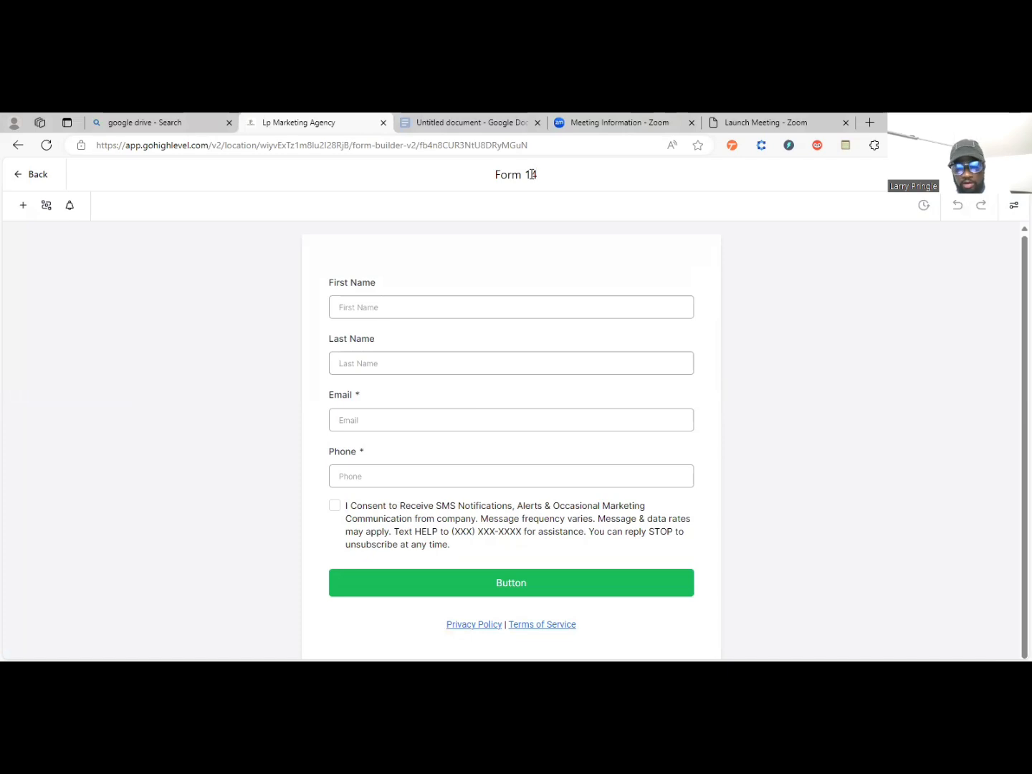
key(BackSpace)
key(BackSpace)
key(BackSpace)
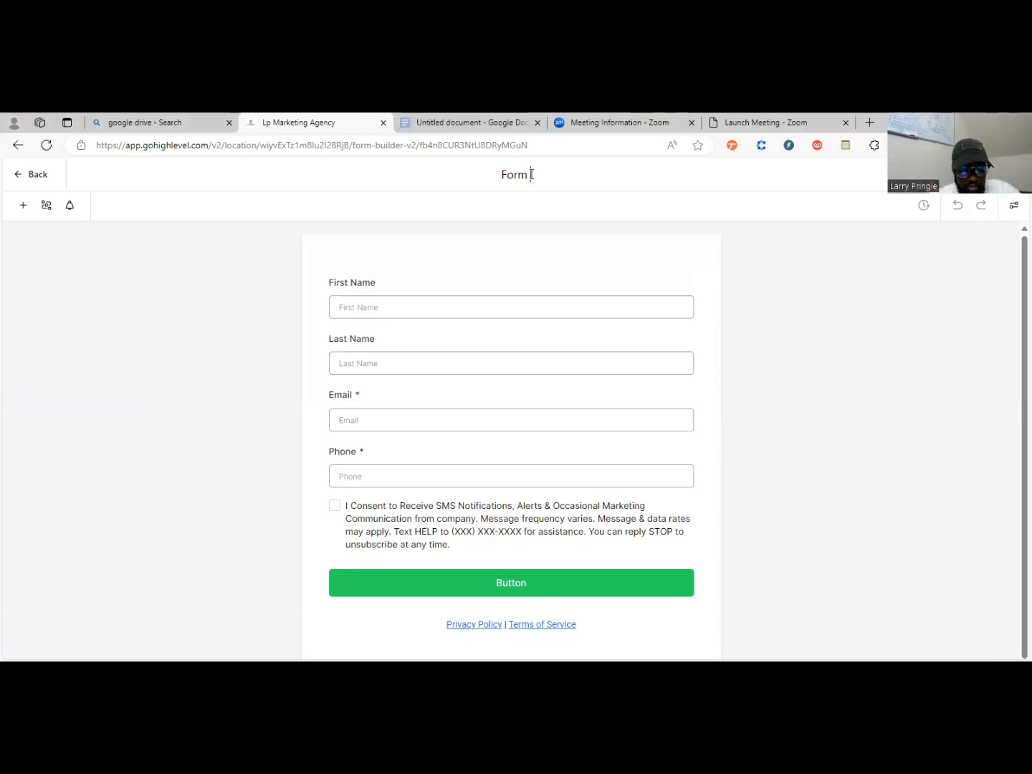
text(Lp)
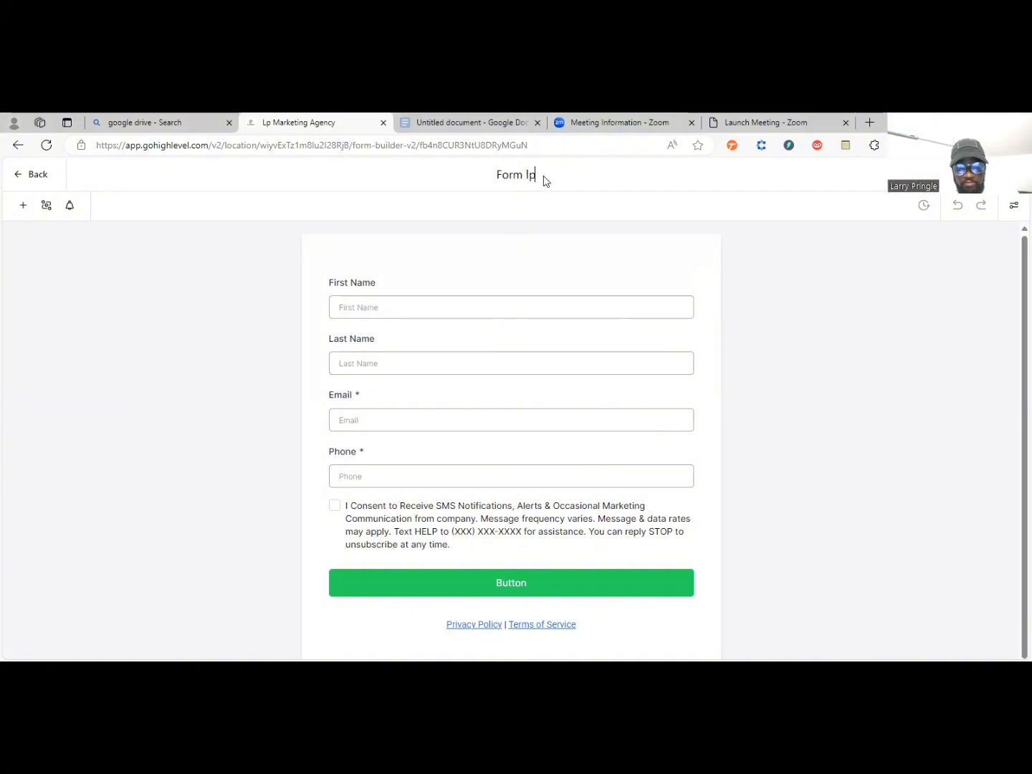
key(BackSpace)
key(BackSpace)
text(lcp)
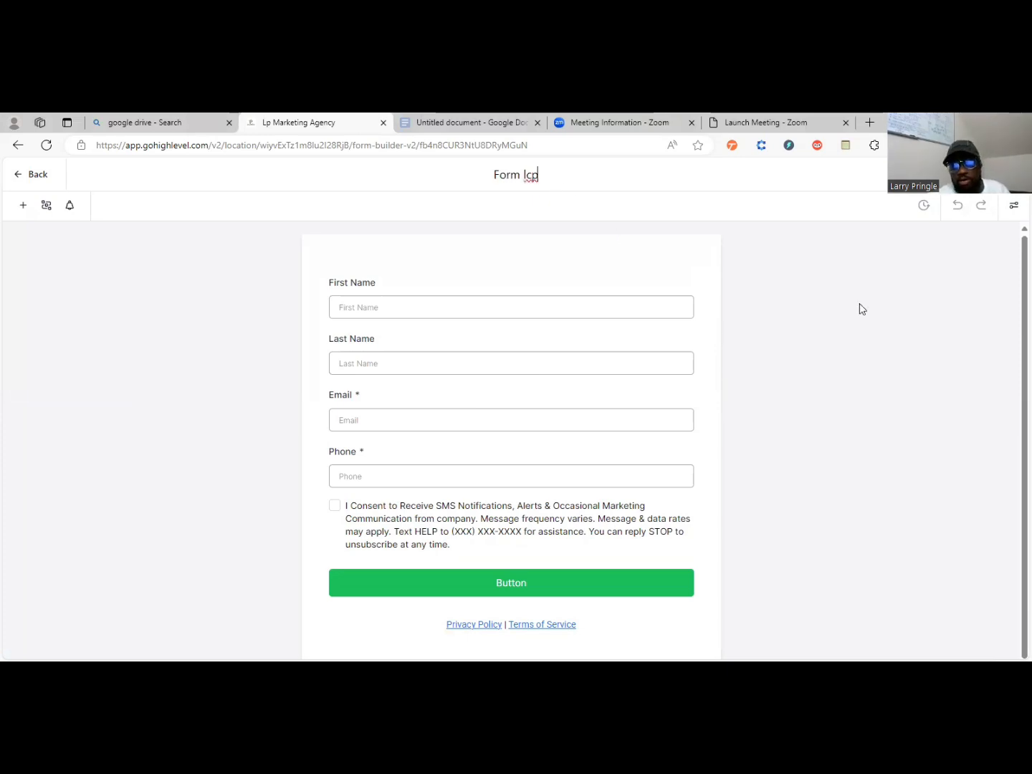
click(1002, 174)
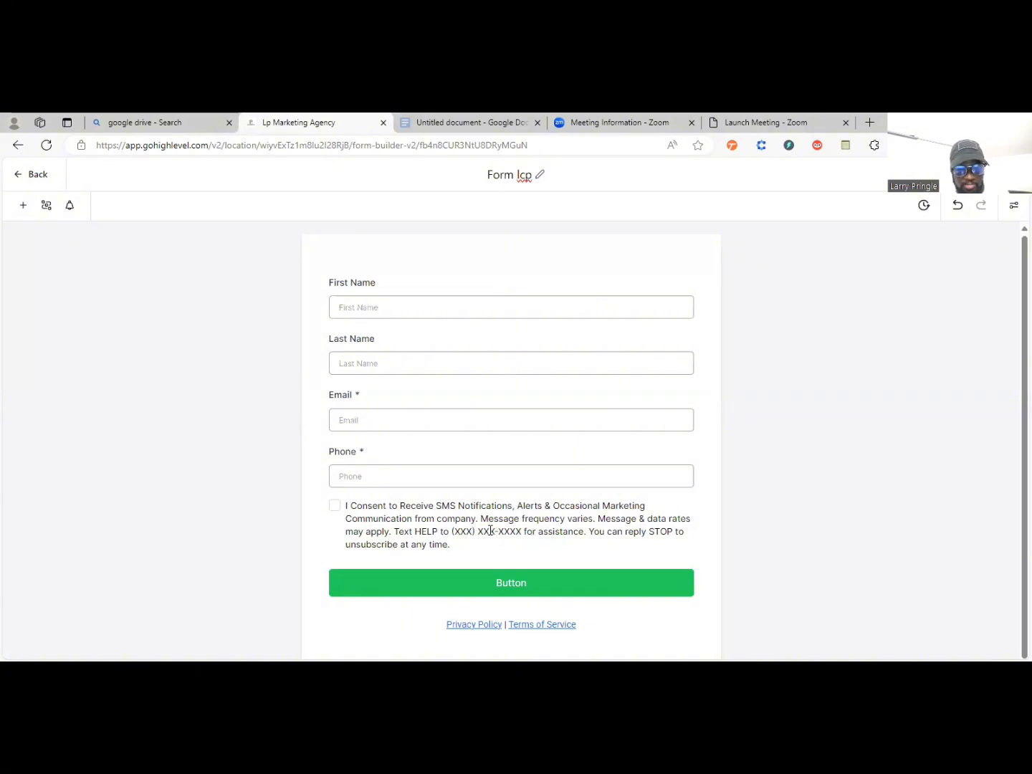
- Delete the SMS consent checkbox and the First Name, Last Name and Phone fields from the form
click(638, 516)
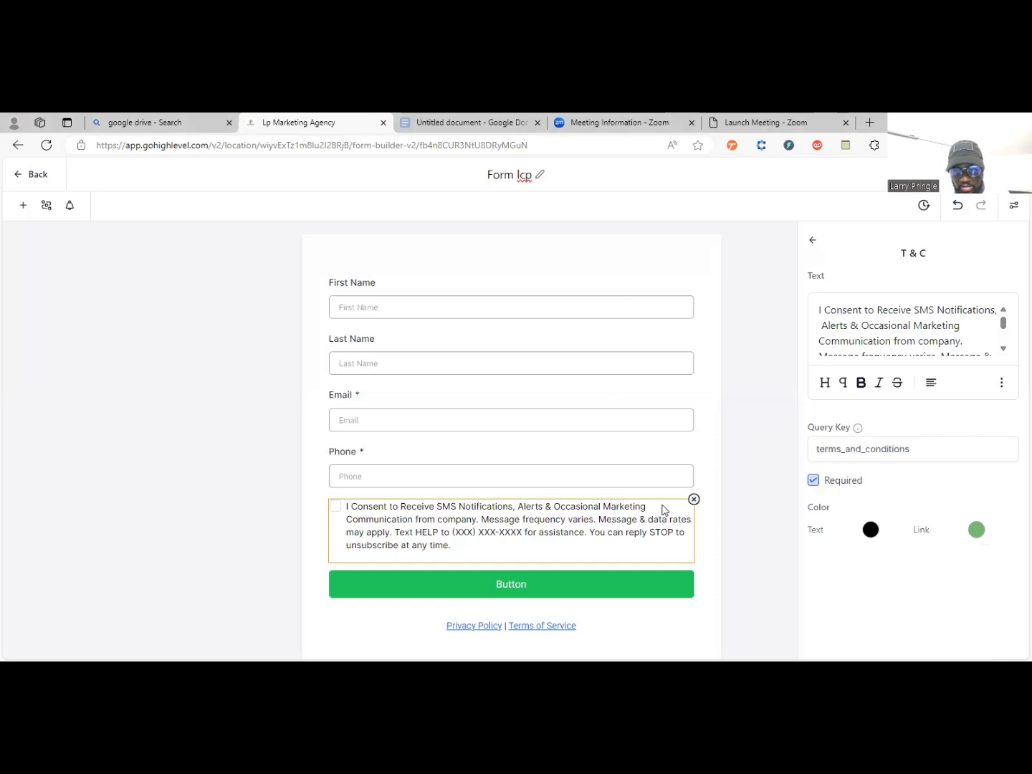
click(693, 500)
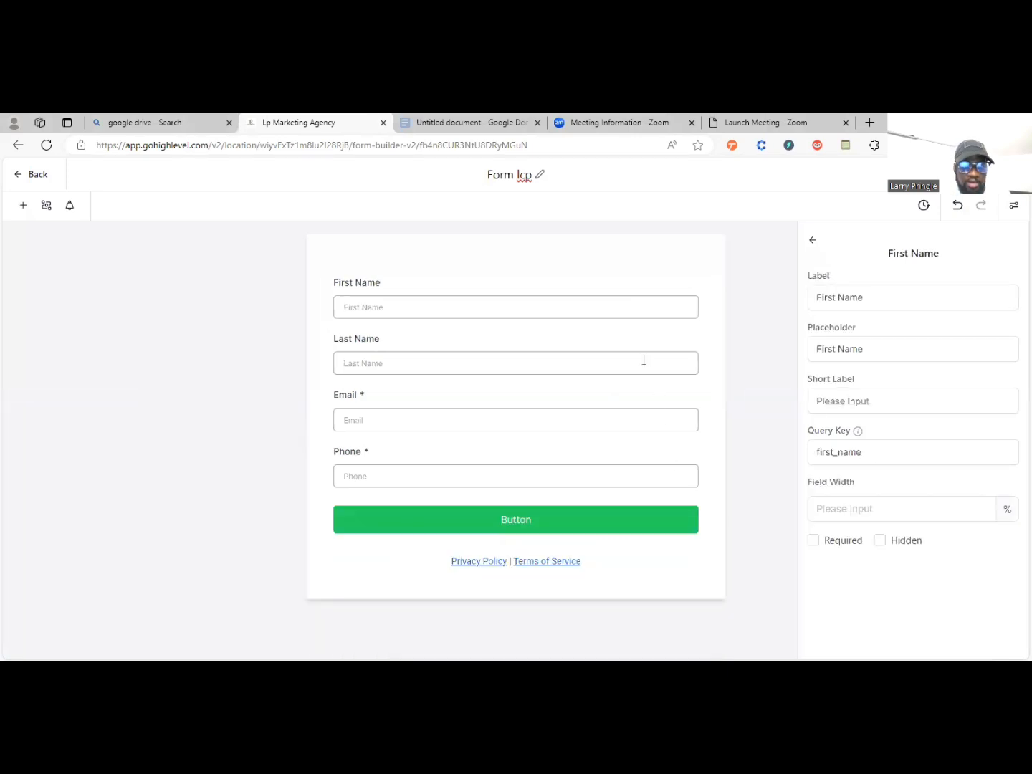
click(690, 271)
click(683, 290)
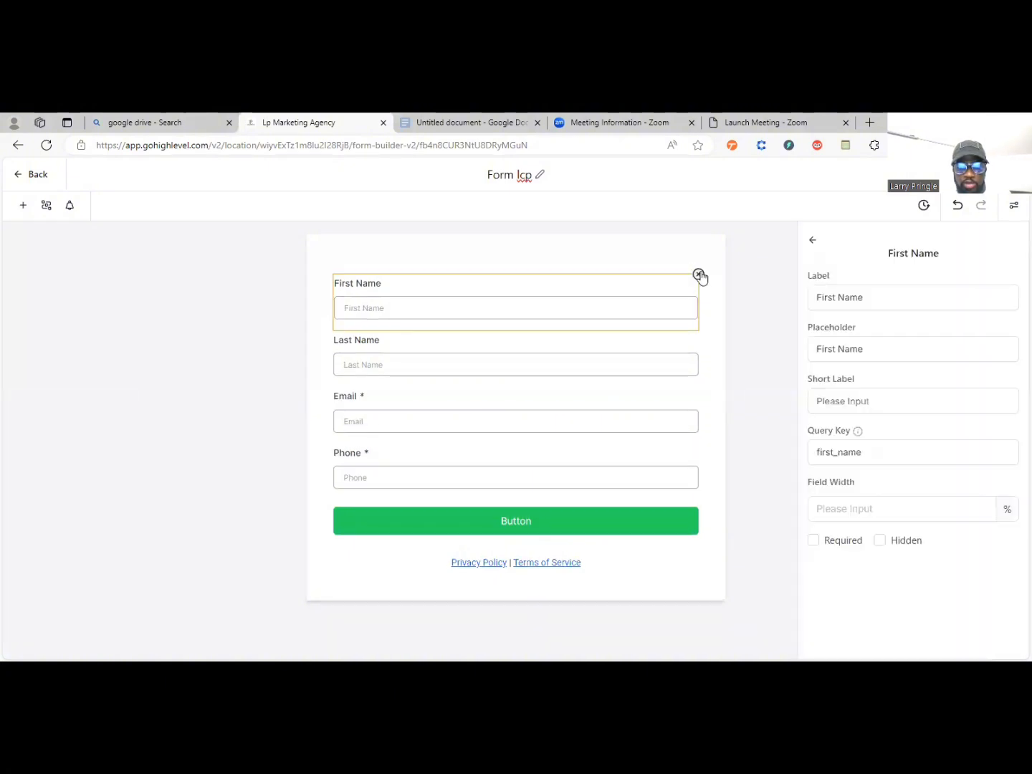
click(701, 275)
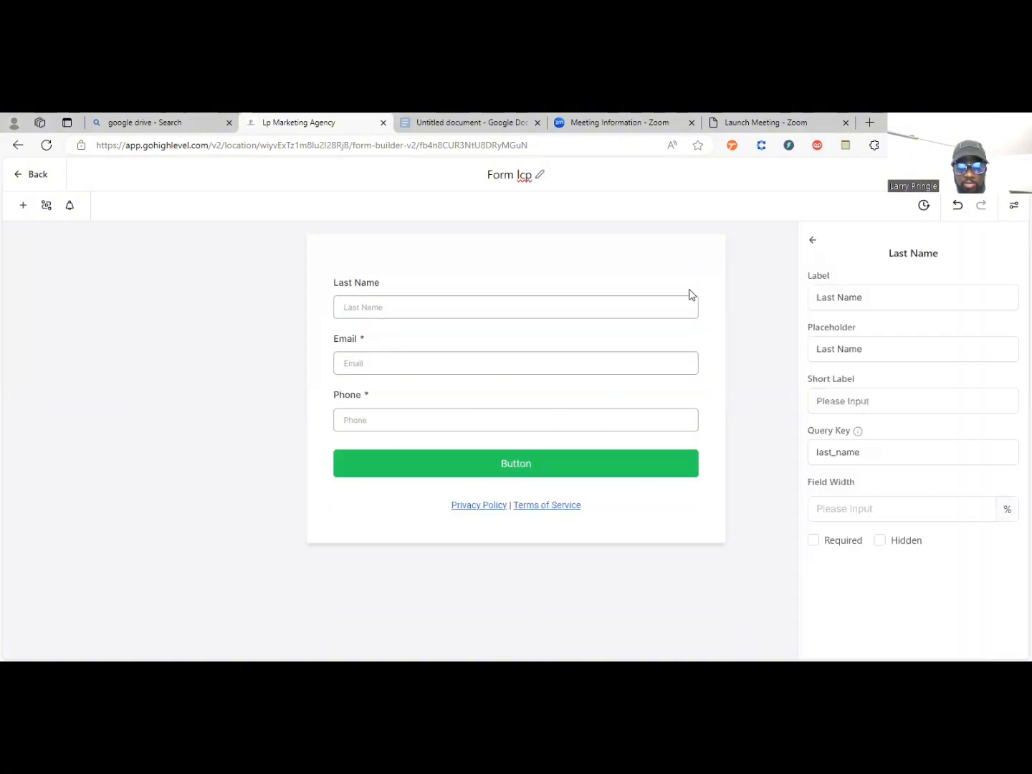
click(700, 274)
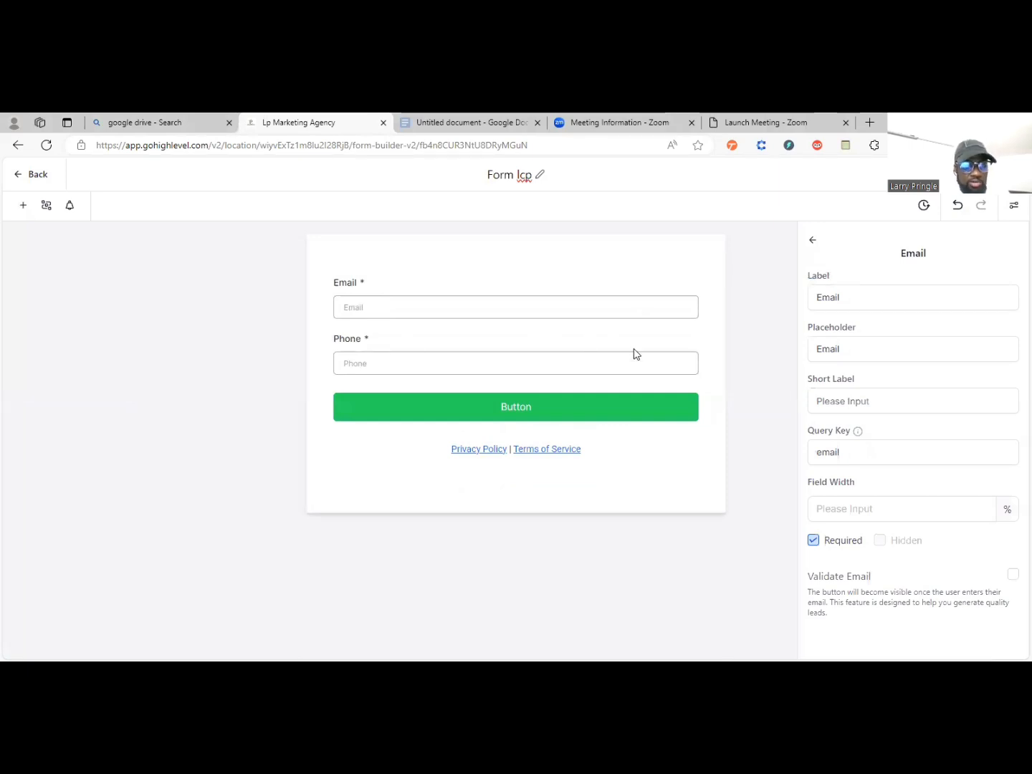
click(668, 343)
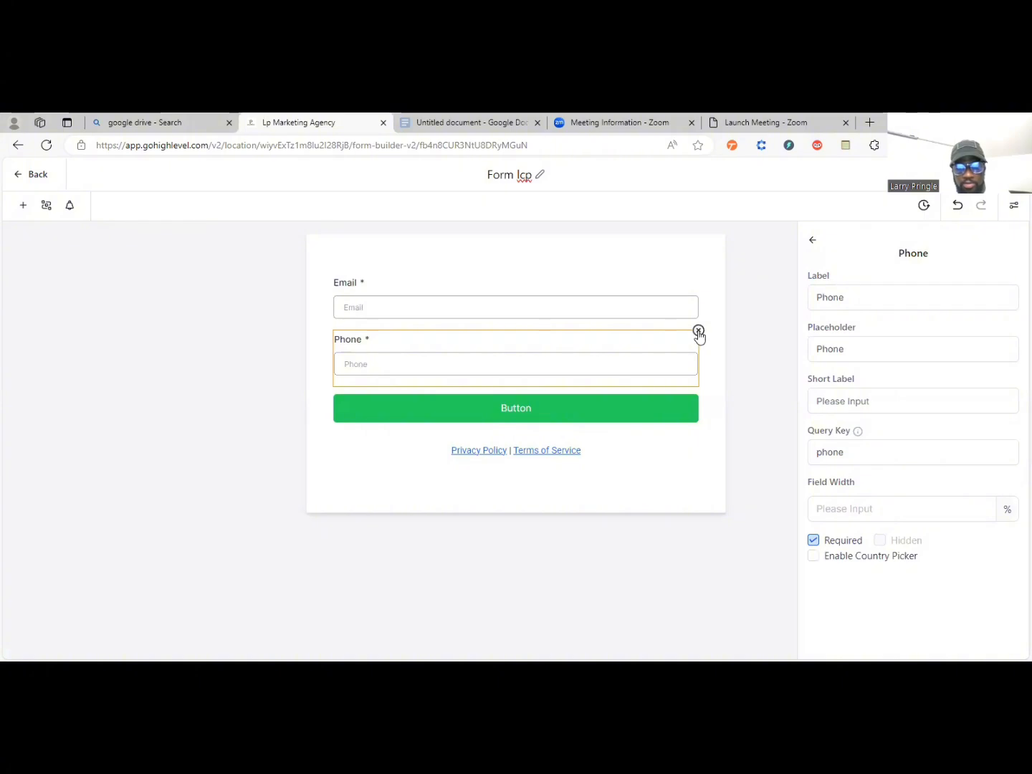
click(699, 333)
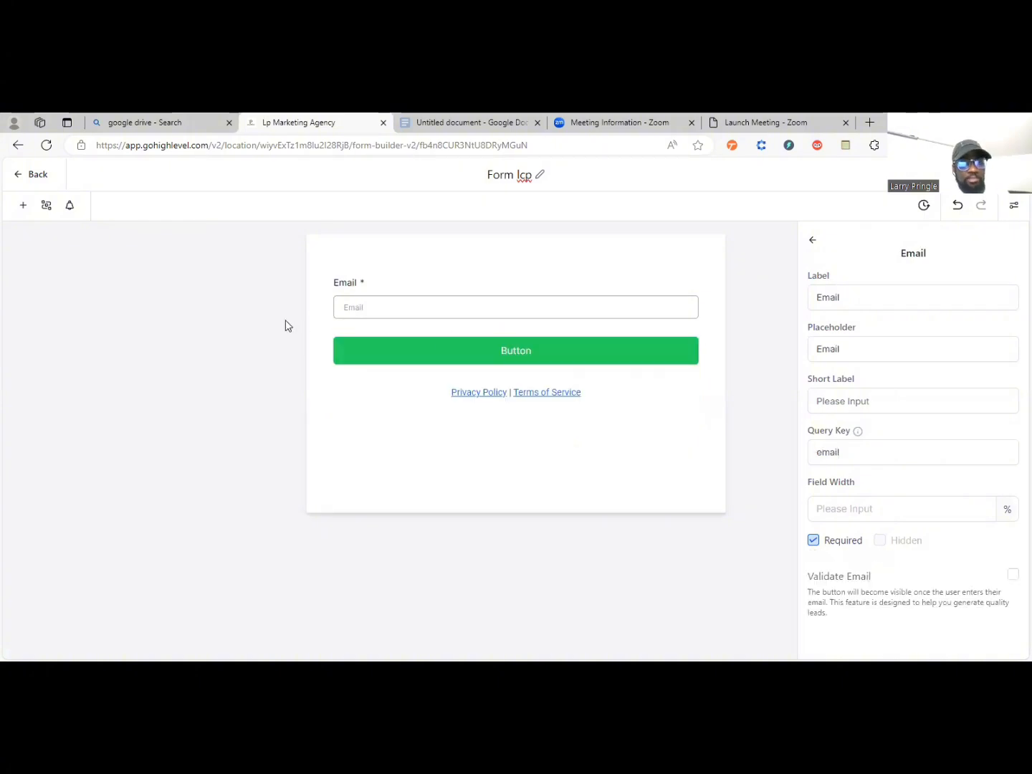
click(449, 398)
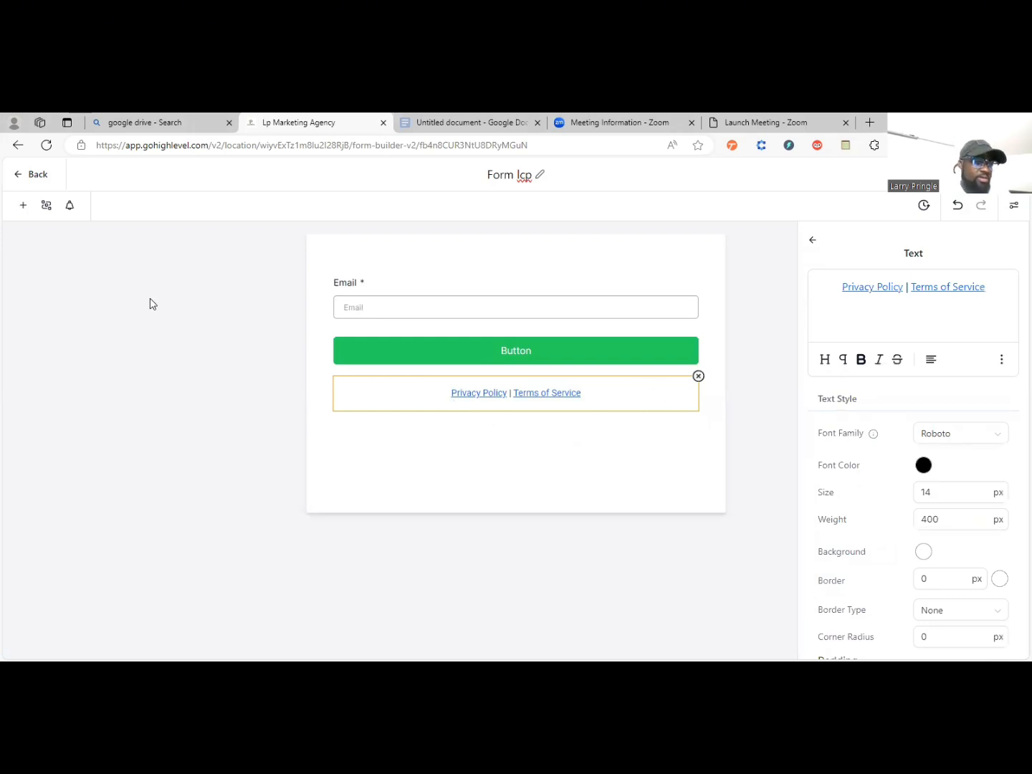
click(48, 210)
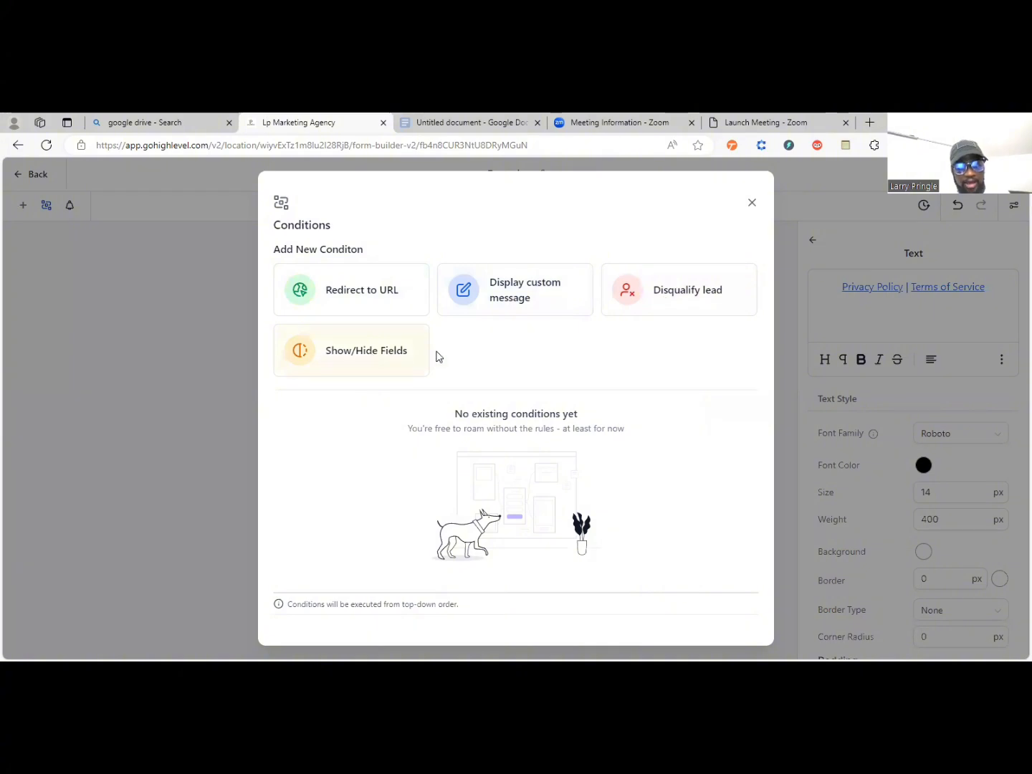
click(751, 203)
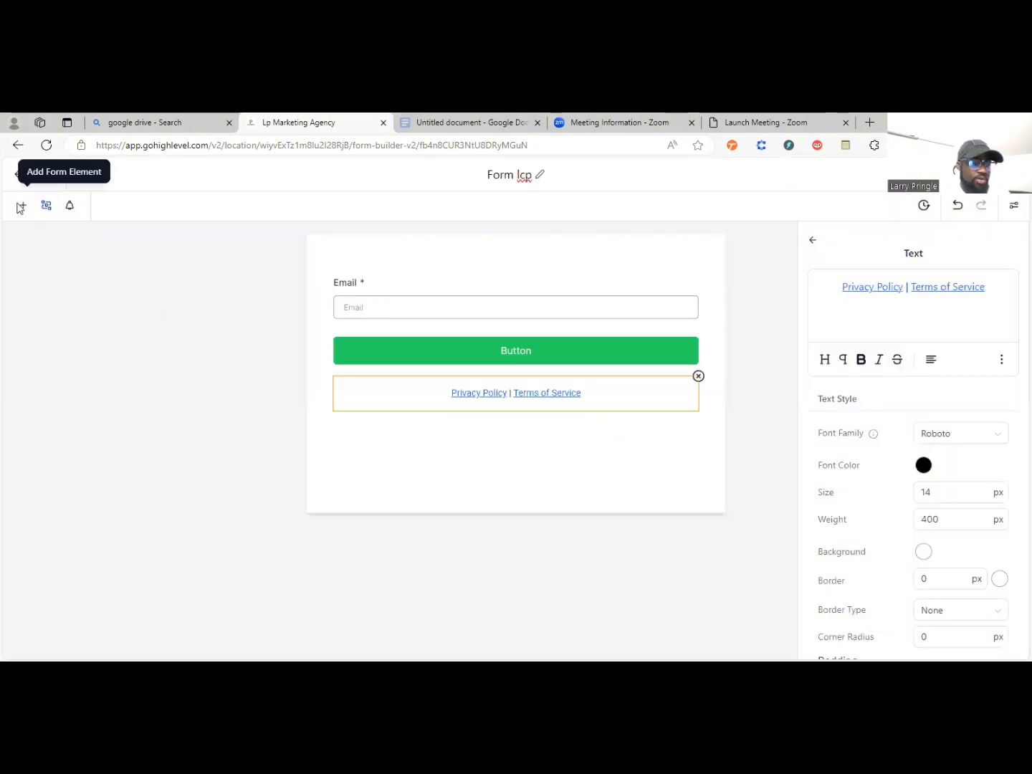
- Add a Full Name field above the Email field
click(24, 209)
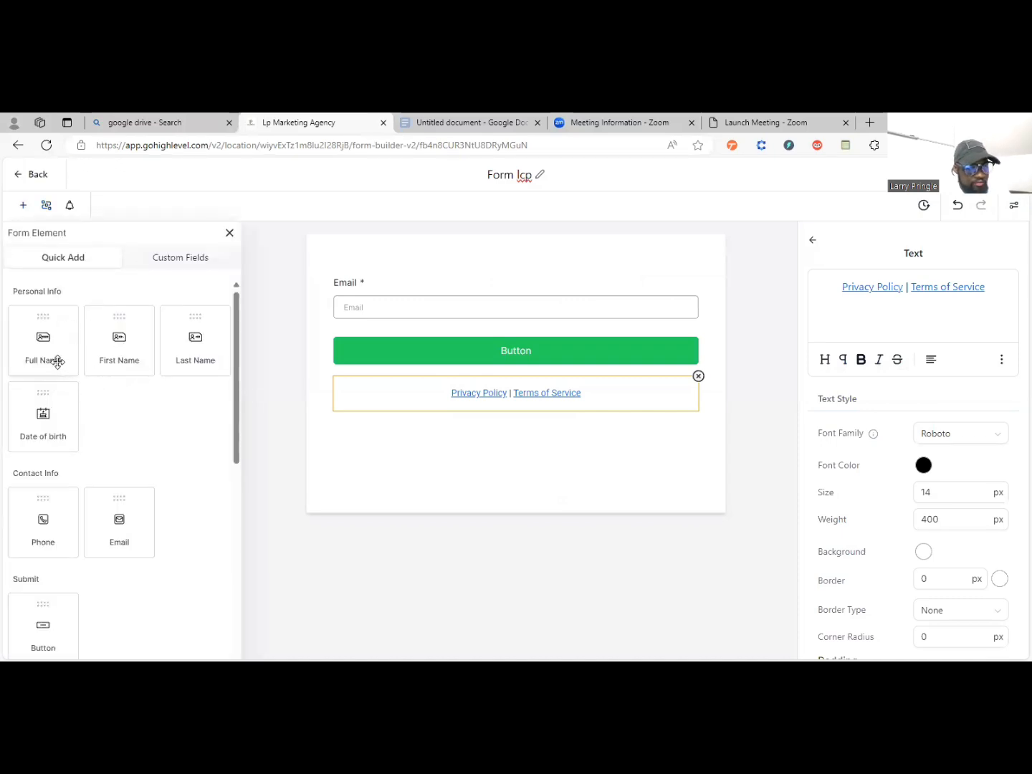
drag(57, 362, 399, 298)
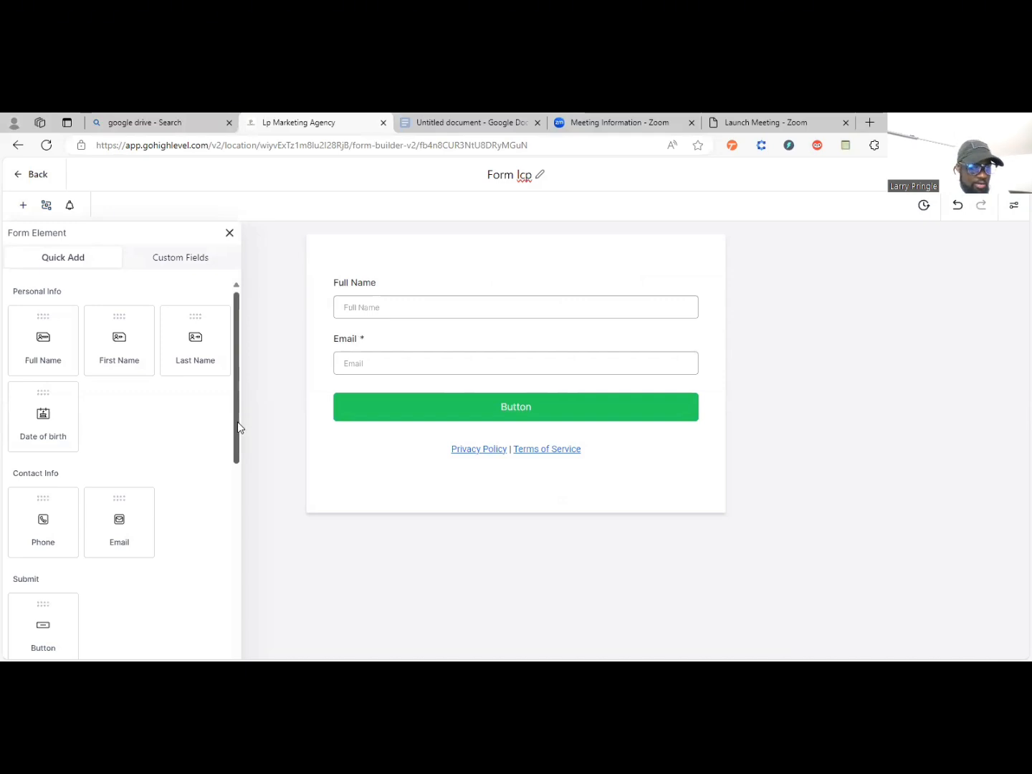
- Try a Collect Payment element between the Email field and the button, and delete it from the form
drag(239, 423, 237, 538)
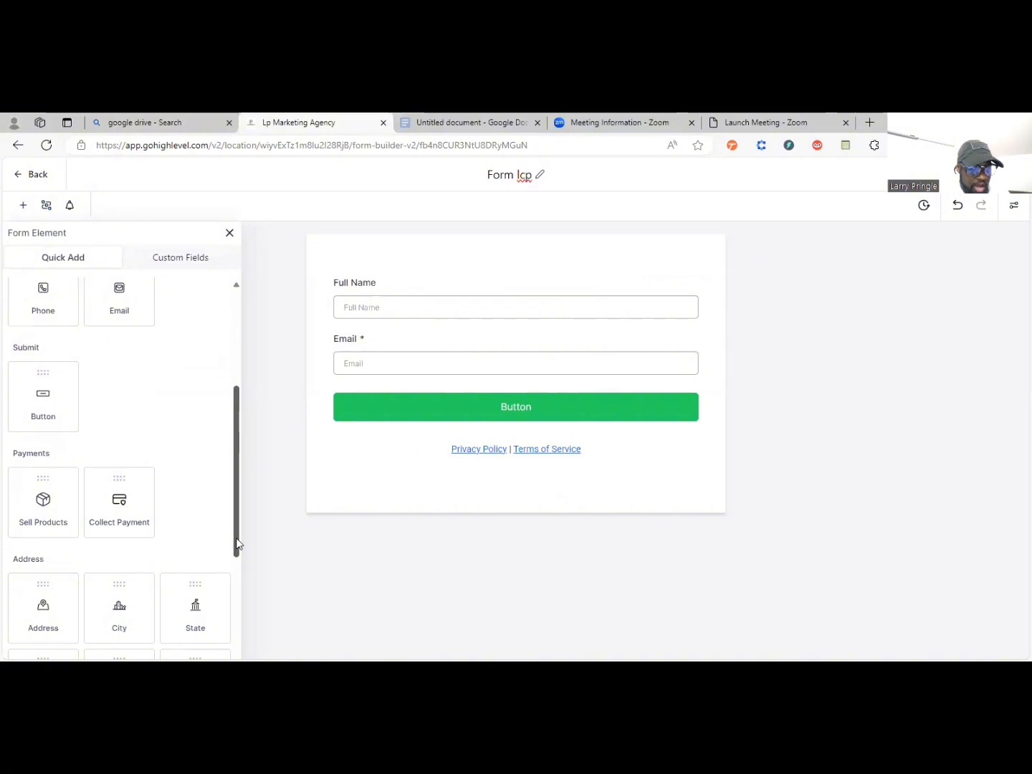
scroll(51, 415, down, 1)
scroll(50, 429, up, 4)
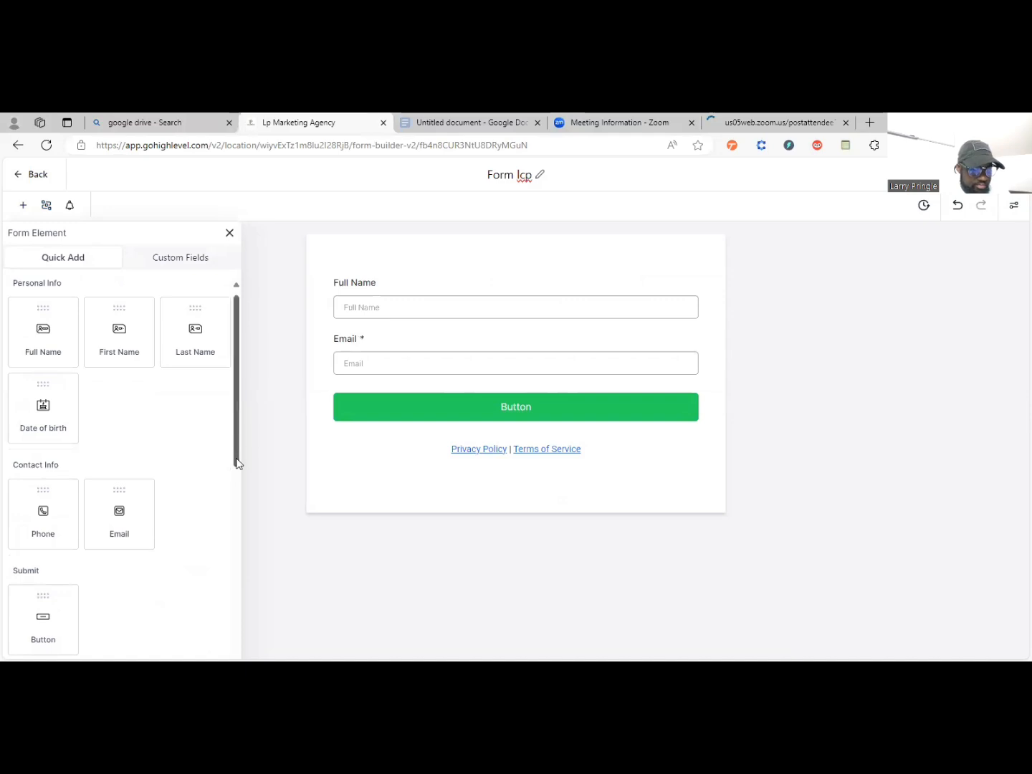
click(238, 528)
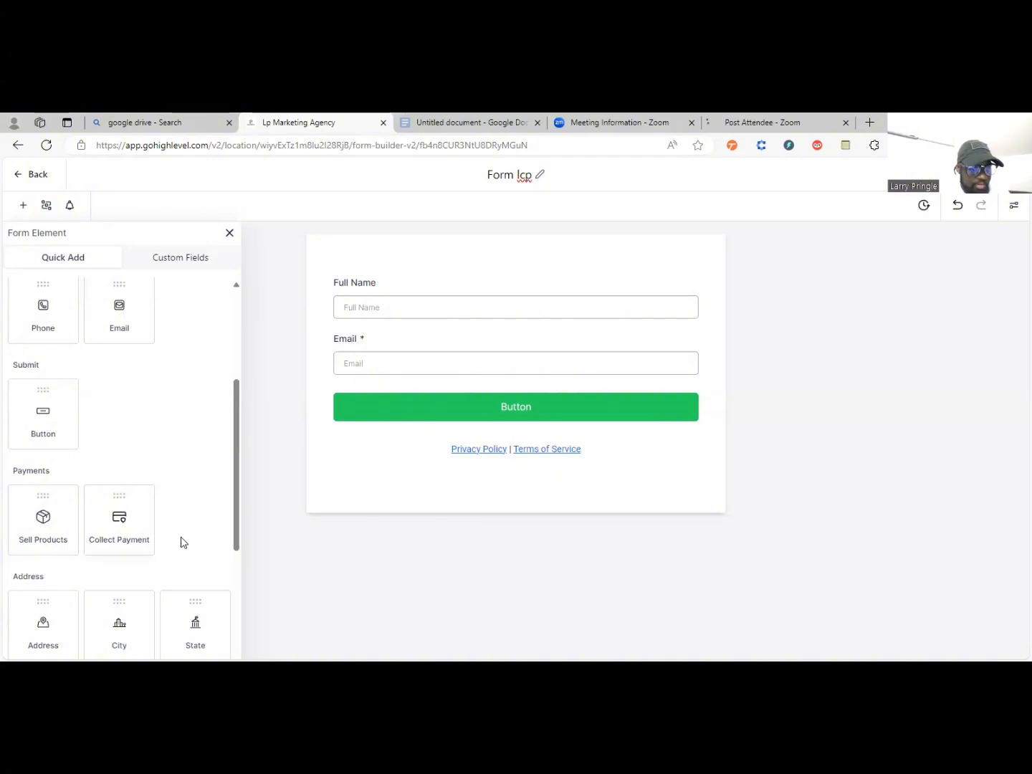
scroll(238, 541, down, 1)
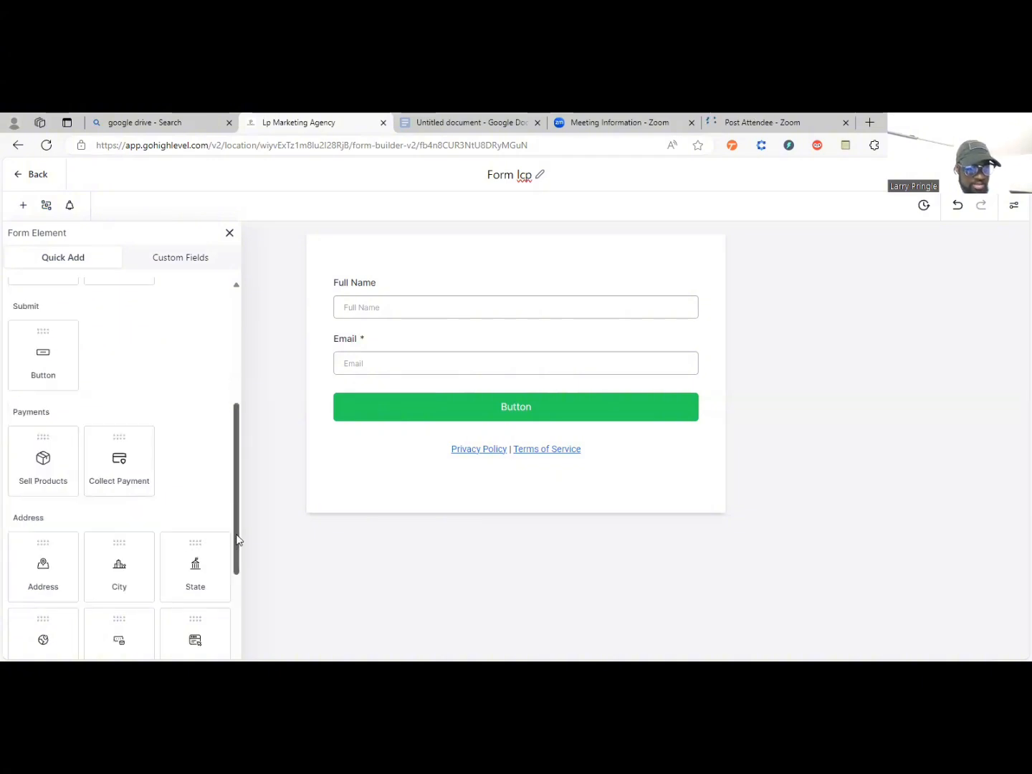
drag(127, 459, 414, 405)
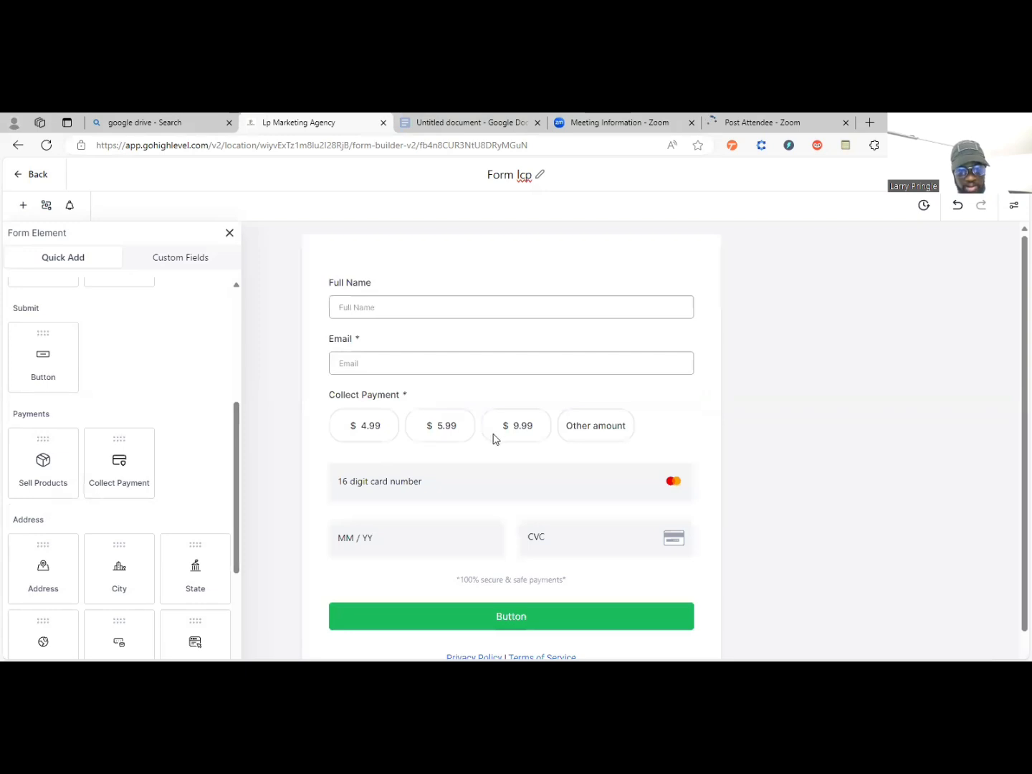
click(684, 438)
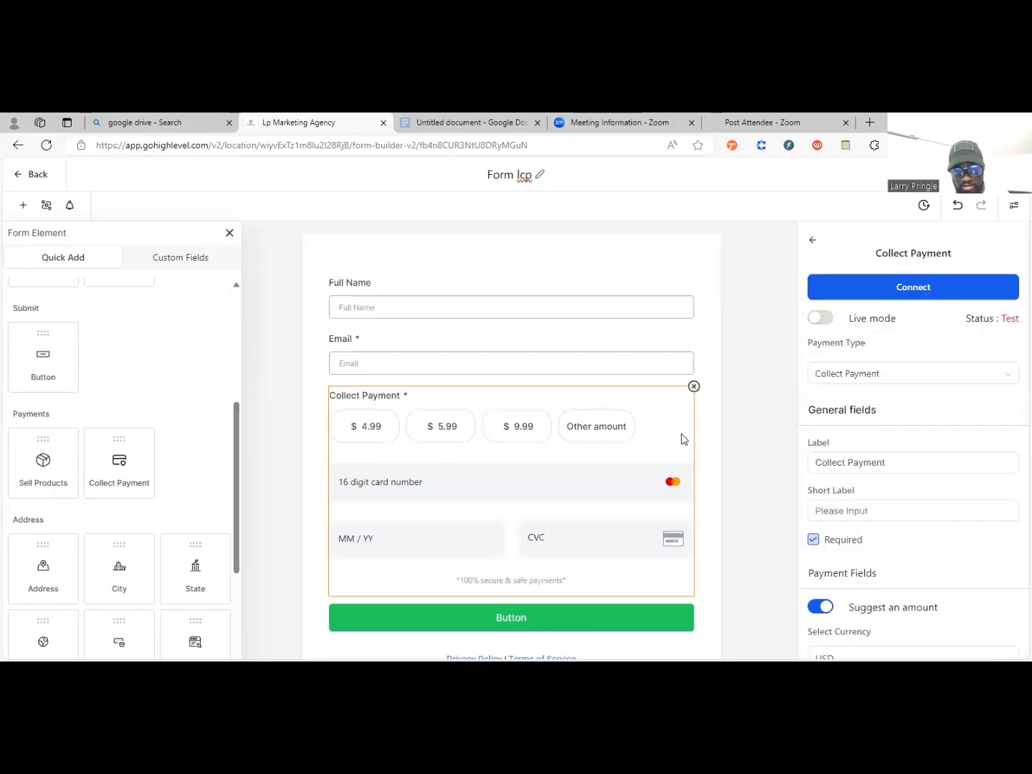
click(693, 386)
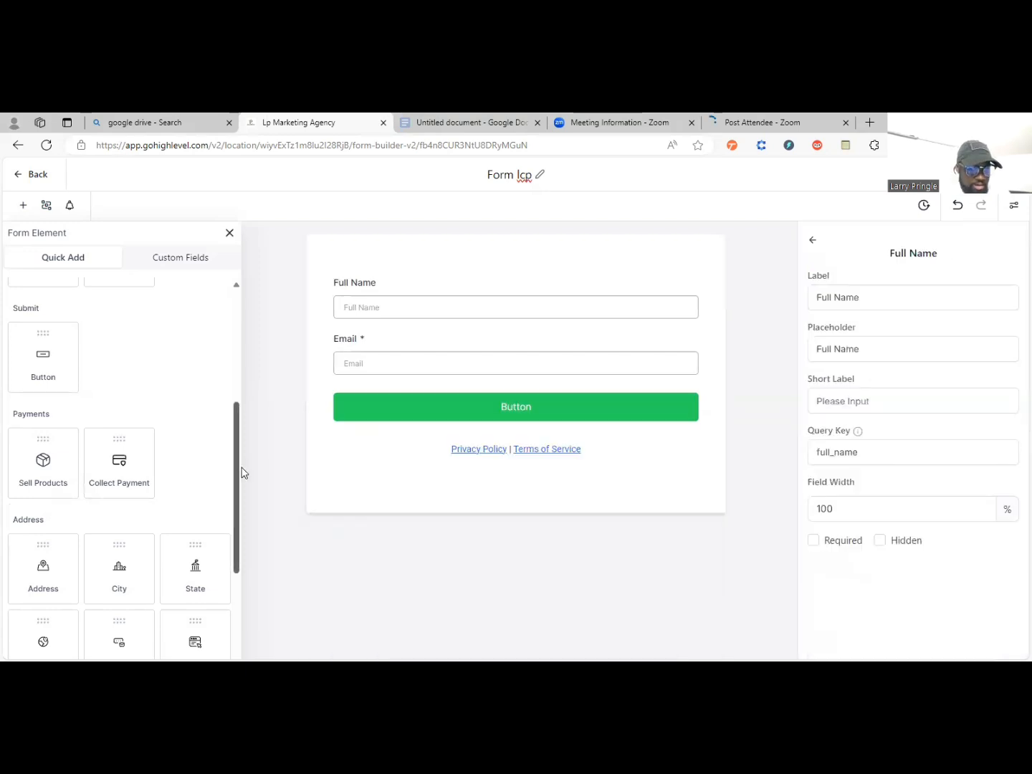
- Add Country, Captcha and T & C elements, in that order, between the Email field and the button
scroll(215, 516, down, 2)
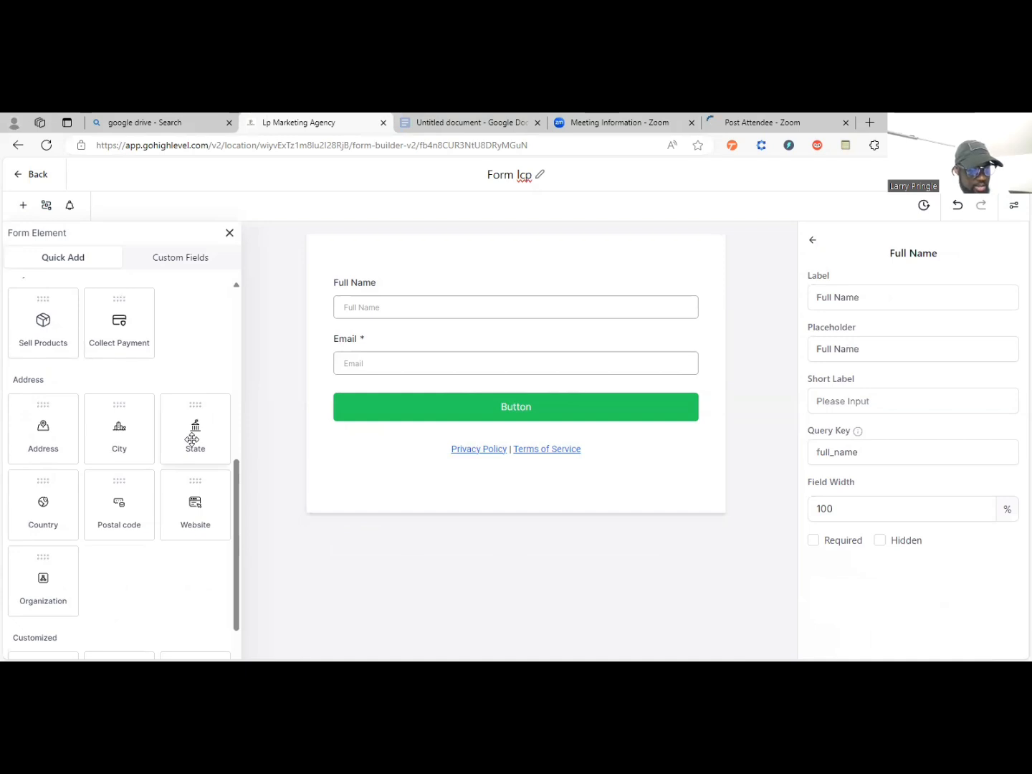
drag(61, 515, 415, 437)
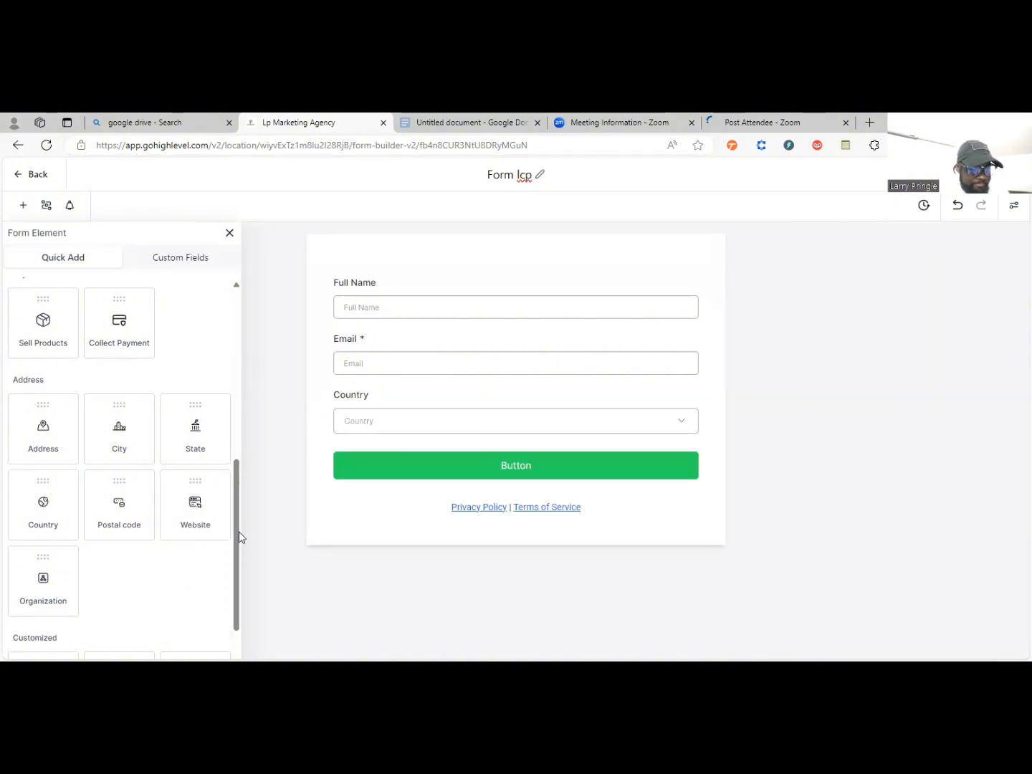
scroll(233, 565, down, 1)
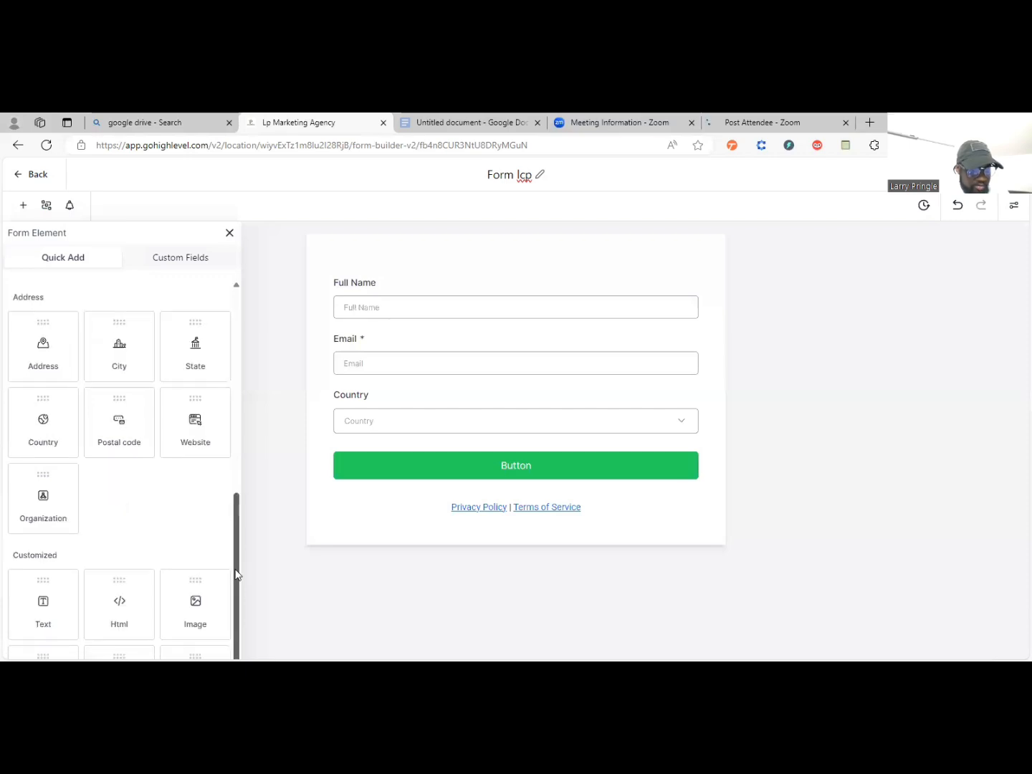
scroll(237, 596, down, 1)
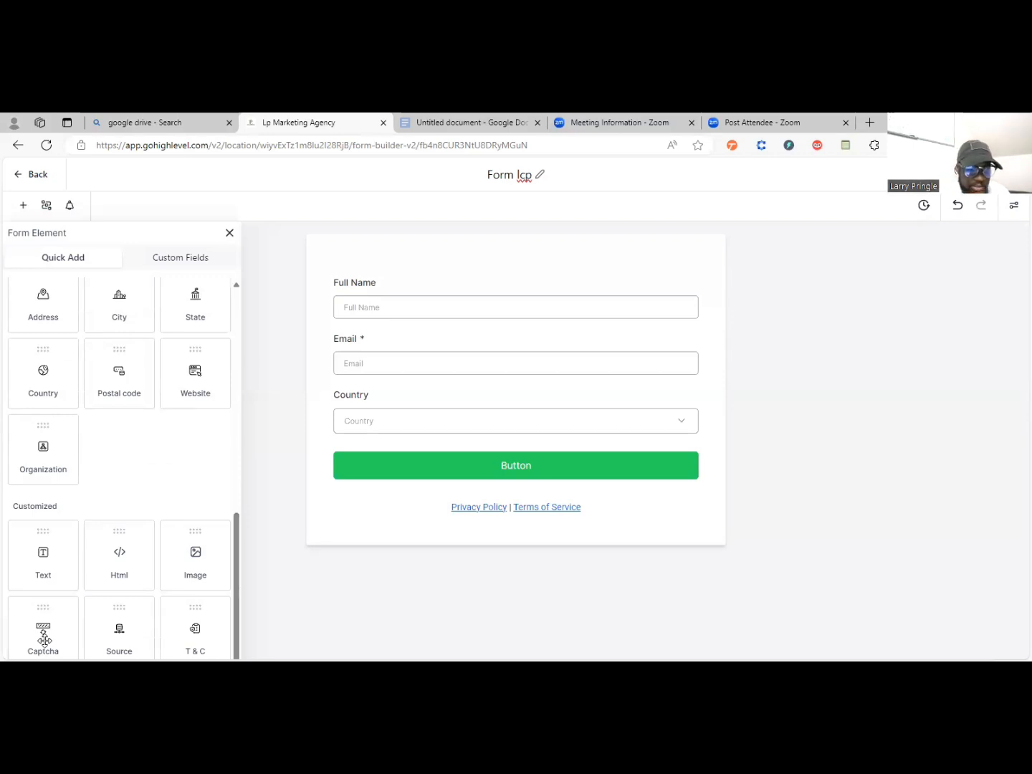
drag(44, 640, 326, 529)
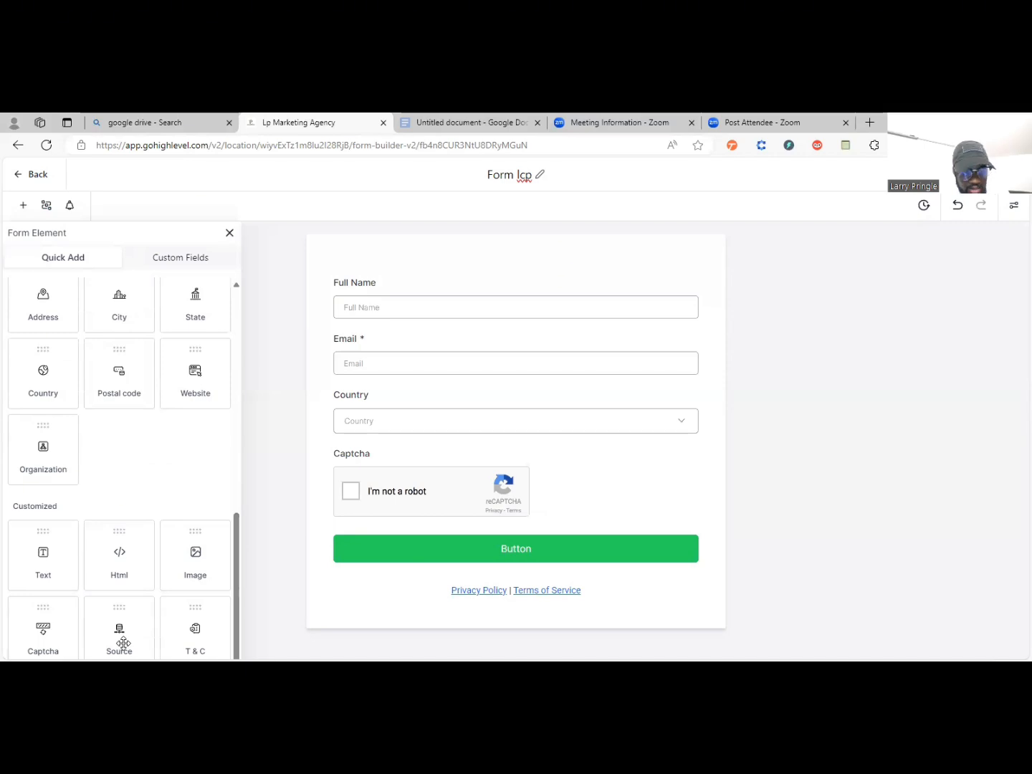
drag(123, 642, 430, 545)
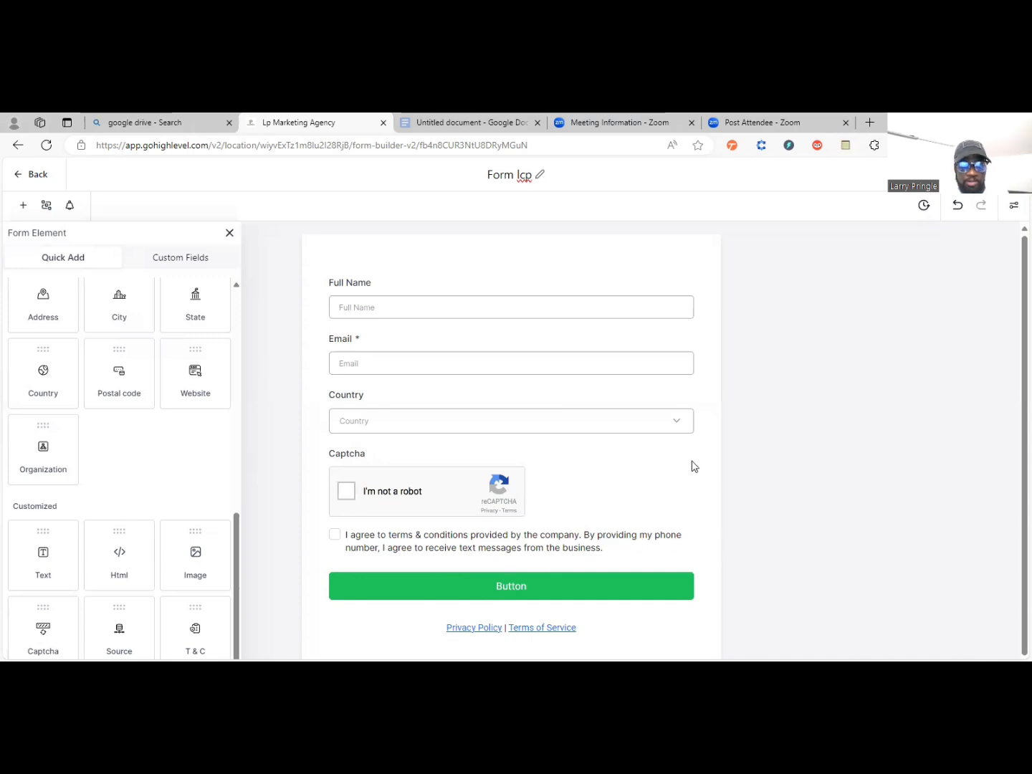
- Set the form button's background colour to near-black, #030303FF
click(664, 586)
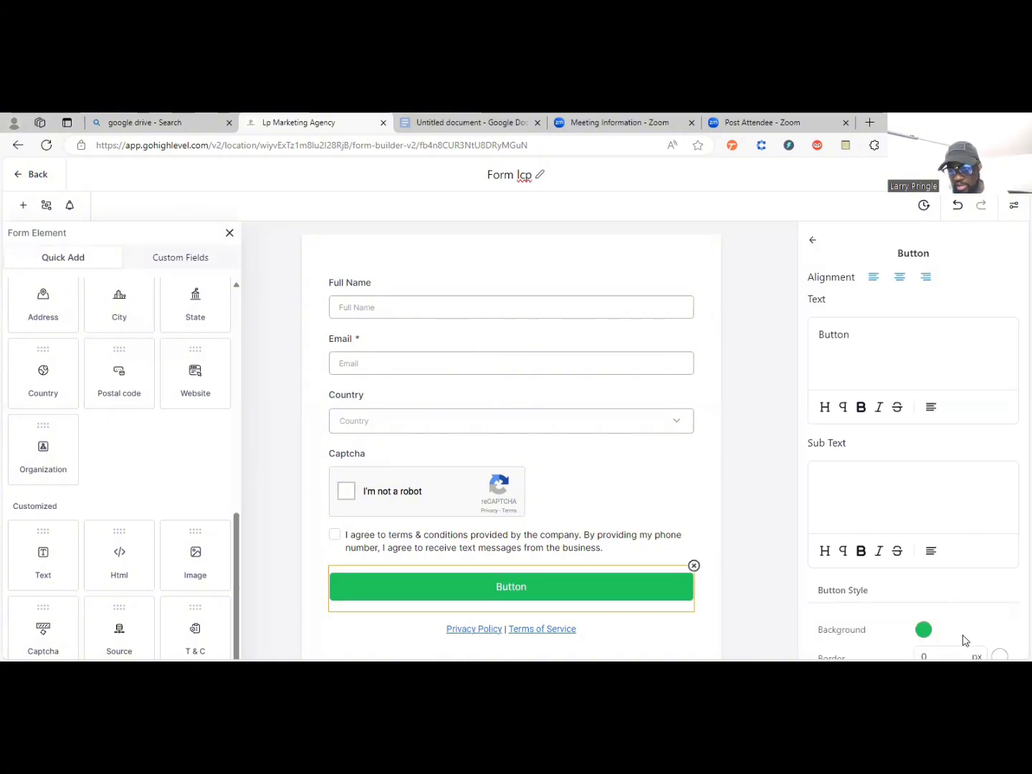
click(924, 630)
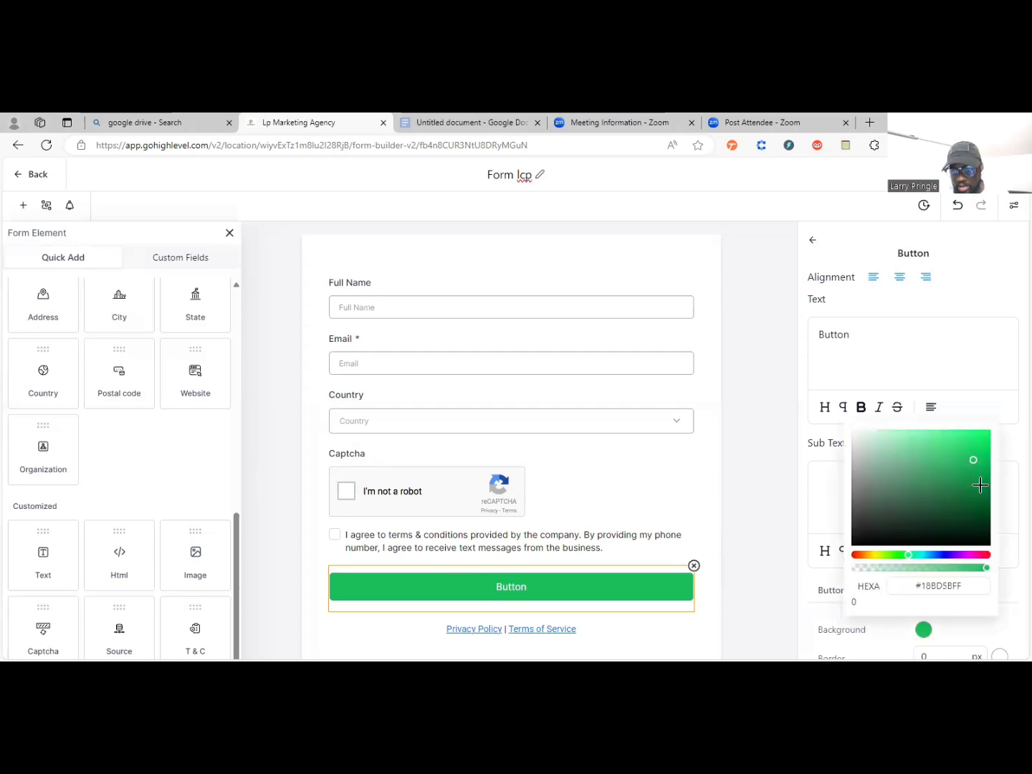
click(881, 538)
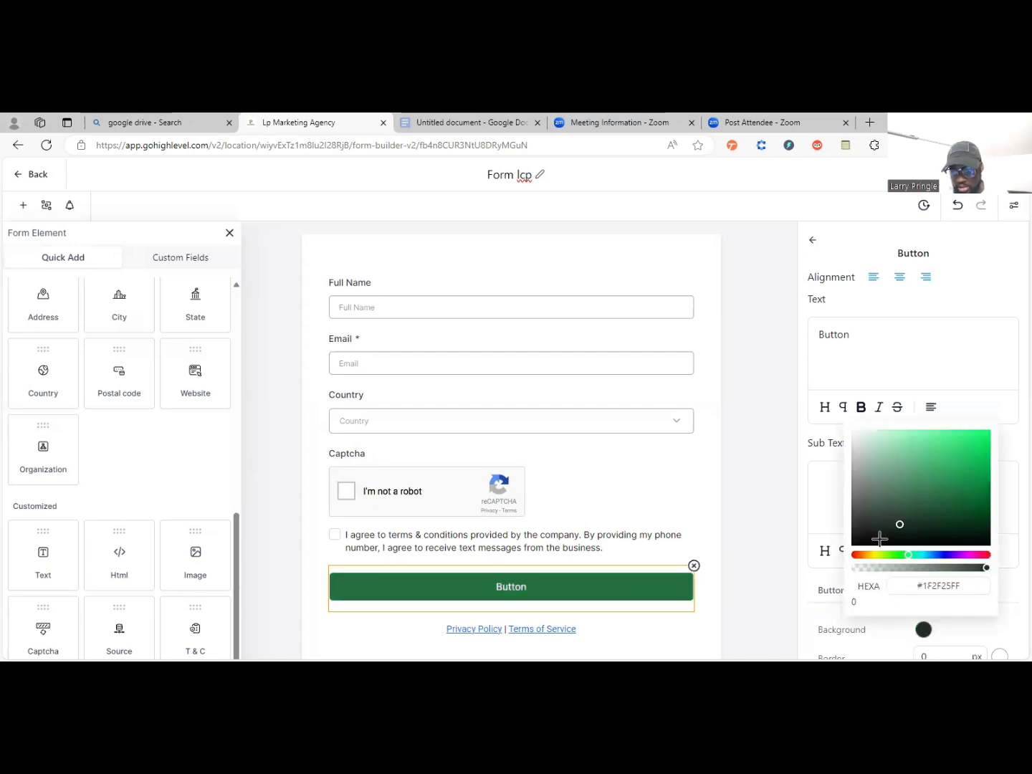
click(853, 534)
click(857, 544)
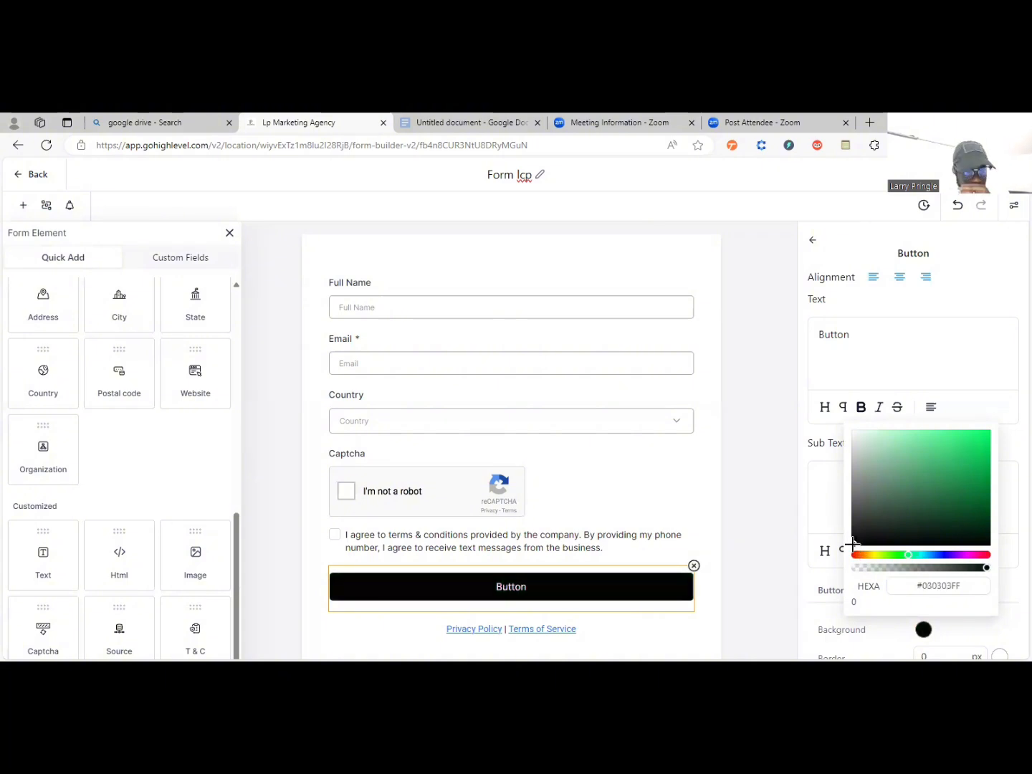
click(854, 543)
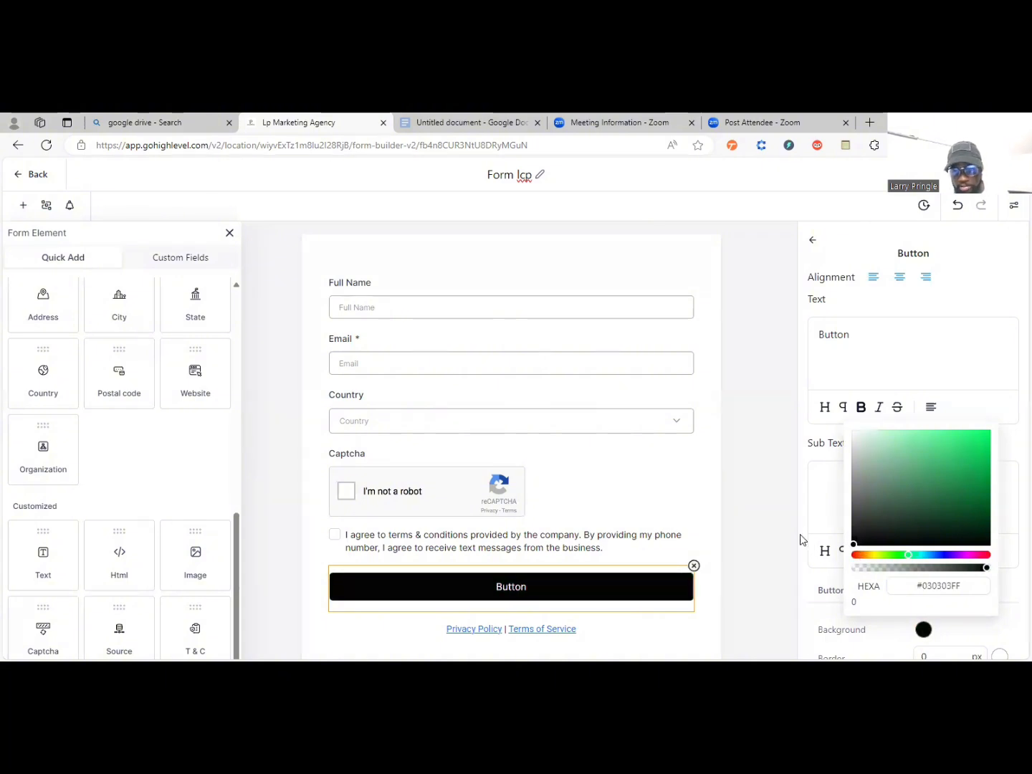
click(773, 534)
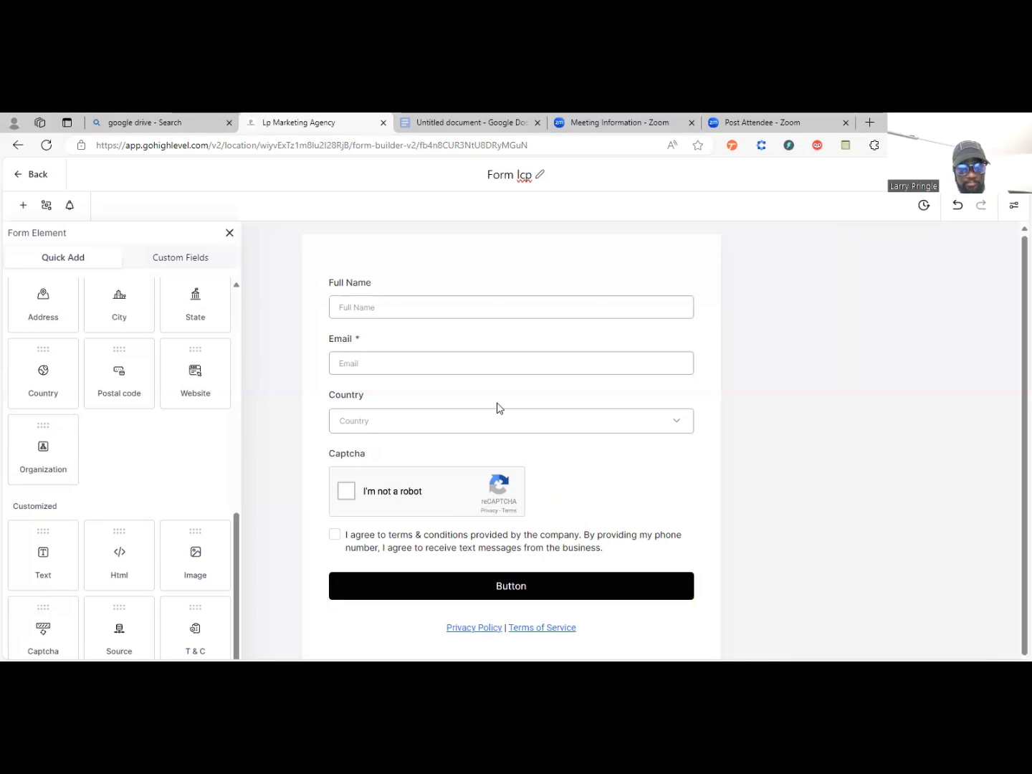
- Try editing the Full Name field's label and open its placeholder for editing
click(514, 285)
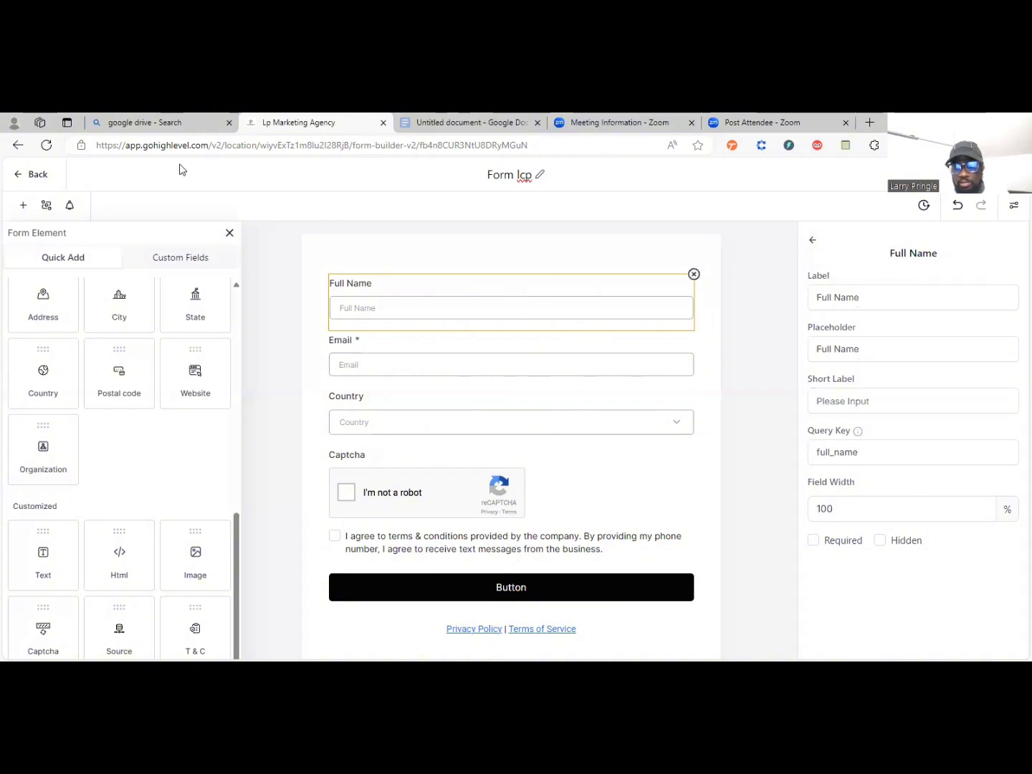
click(866, 294)
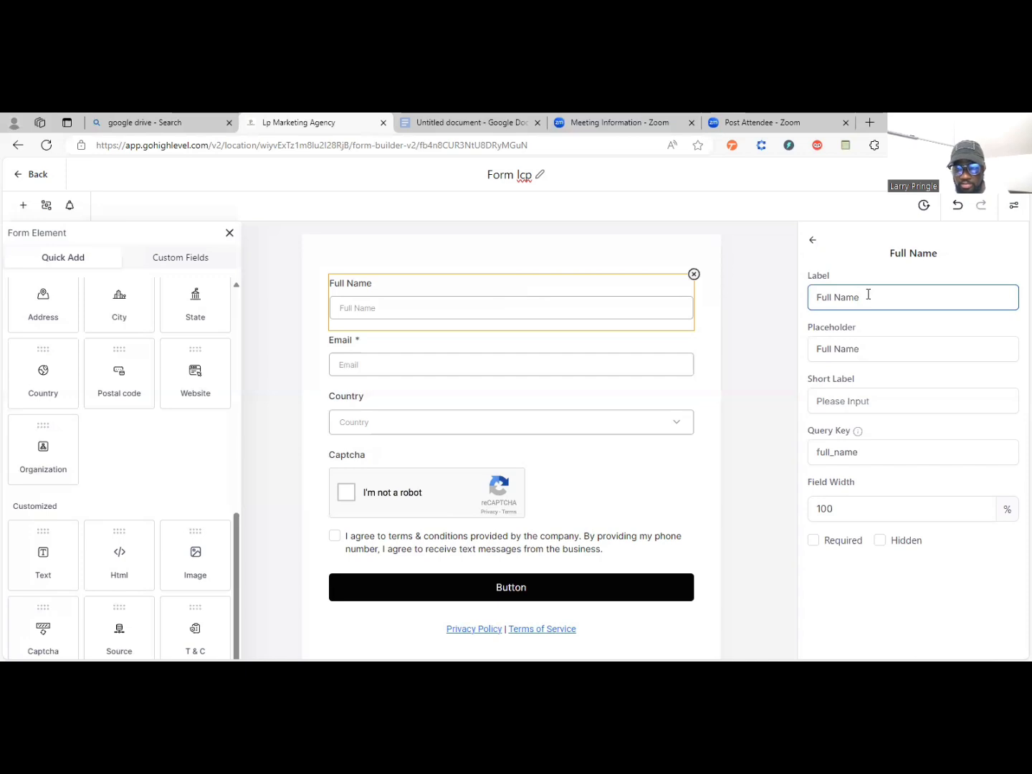
key(BackSpace)
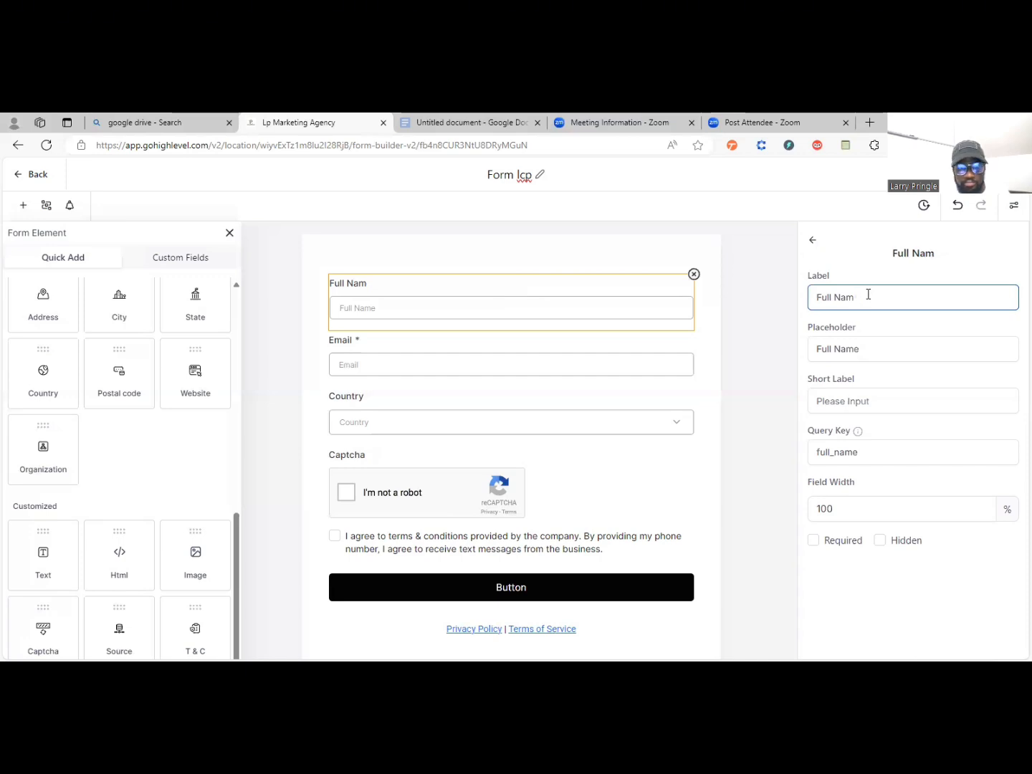
text(e)
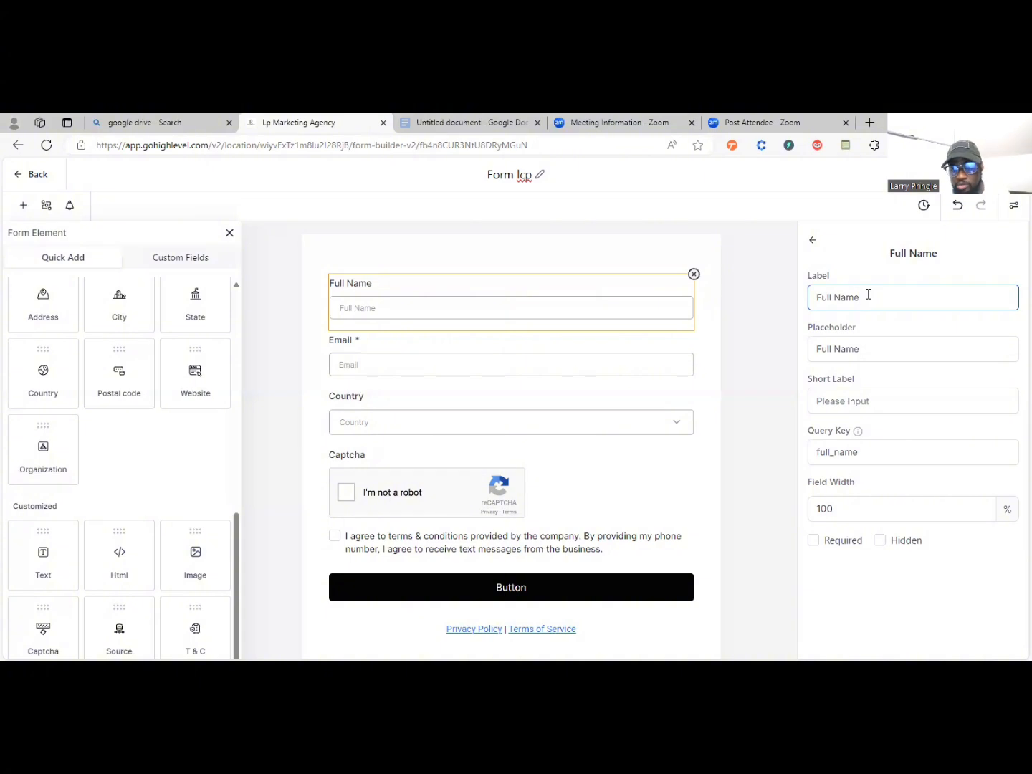
click(865, 349)
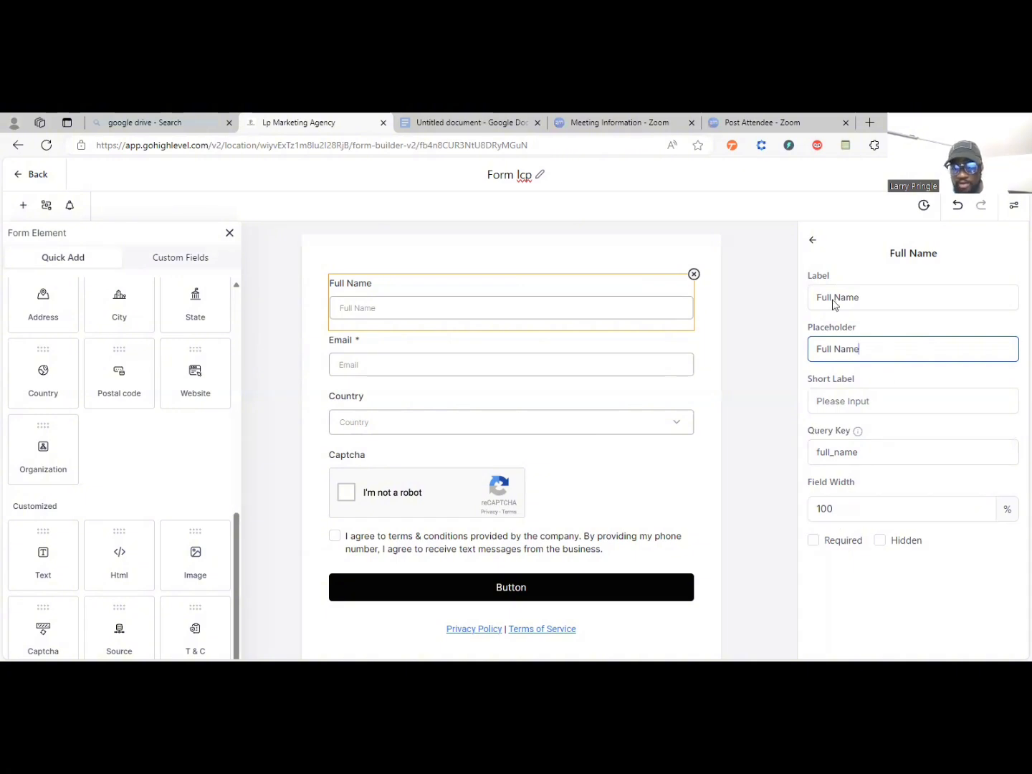
- Change the form button's text to "Click Now", leave its sub text empty and deselect the button
click(528, 596)
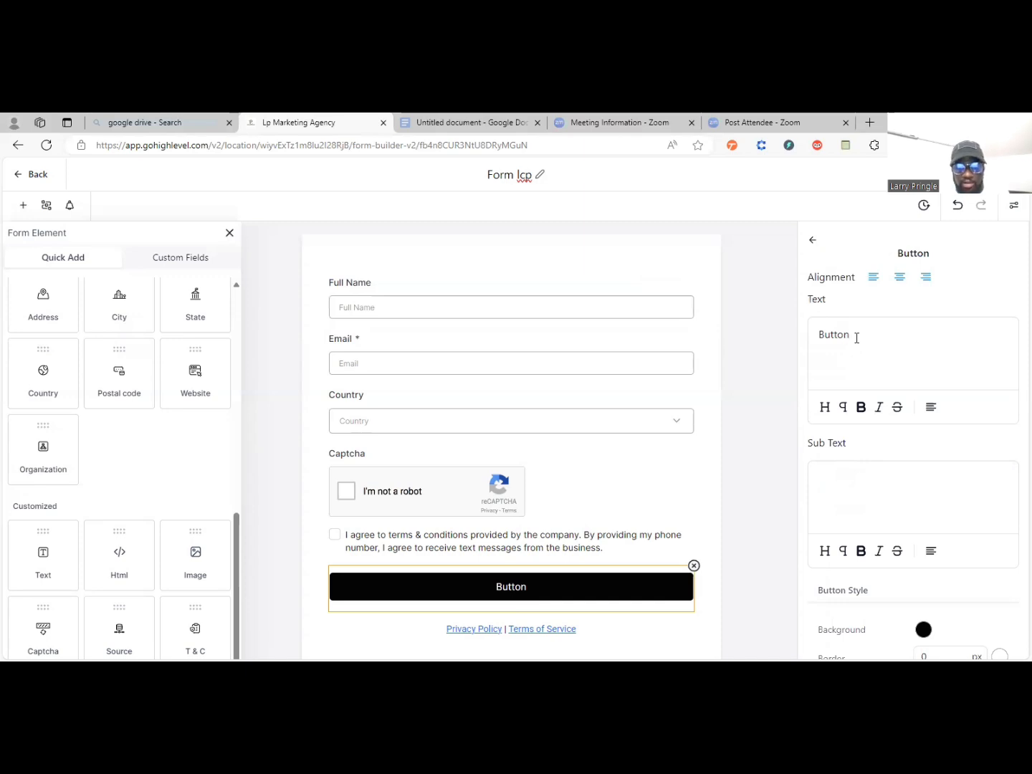
key(BackSpace)
key(BackSpace)
key(BackSpace)
key(BackSpace)
key(BackSpace)
key(BackSpace)
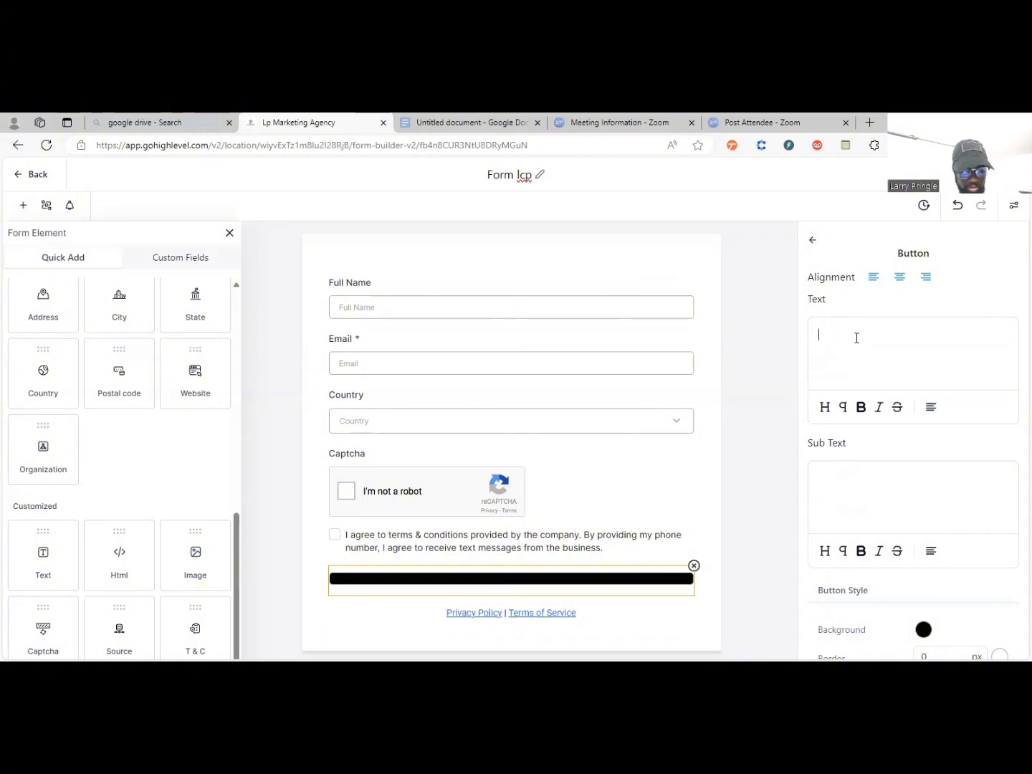
text(Cli)
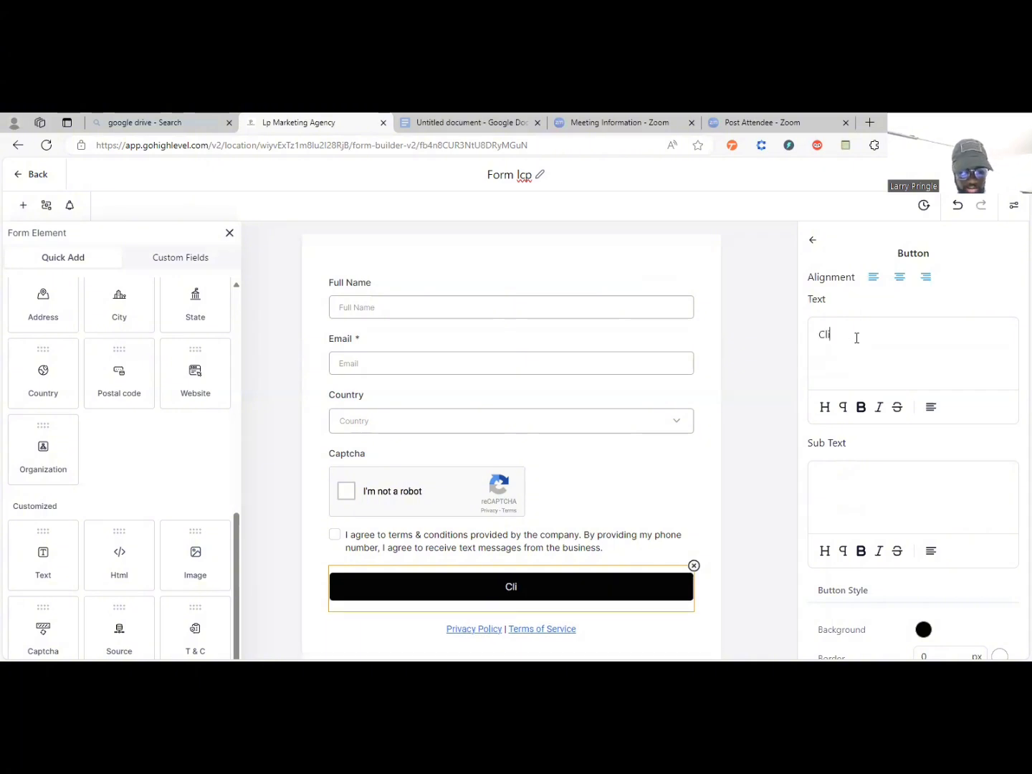
text(ck )
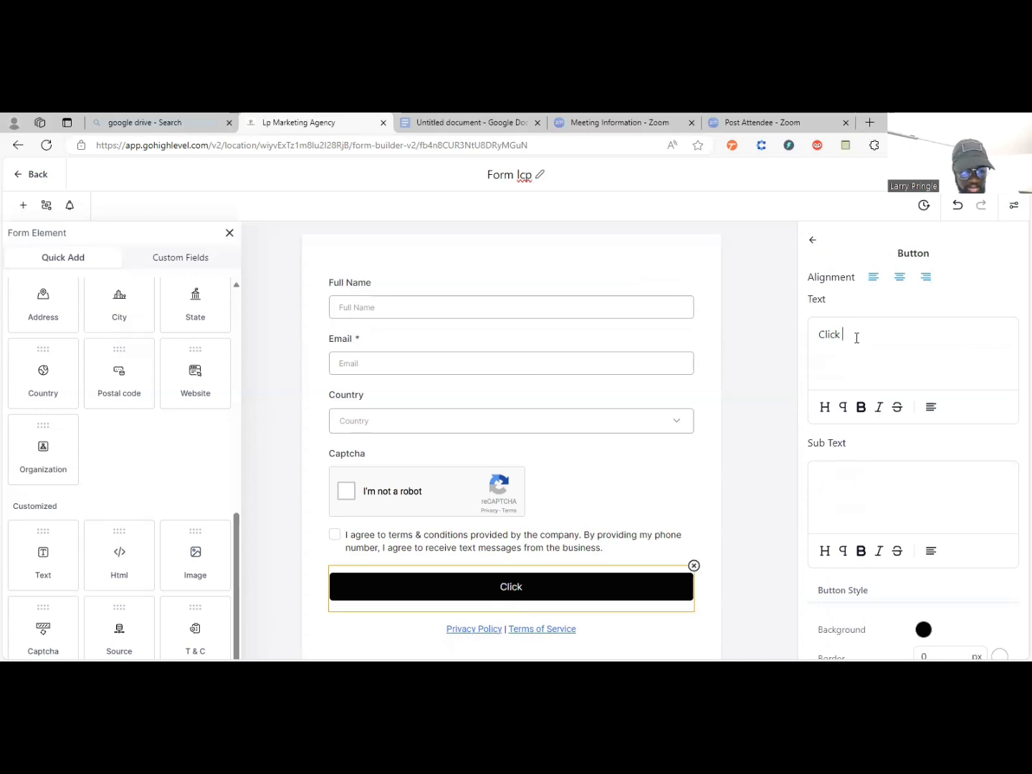
text(N)
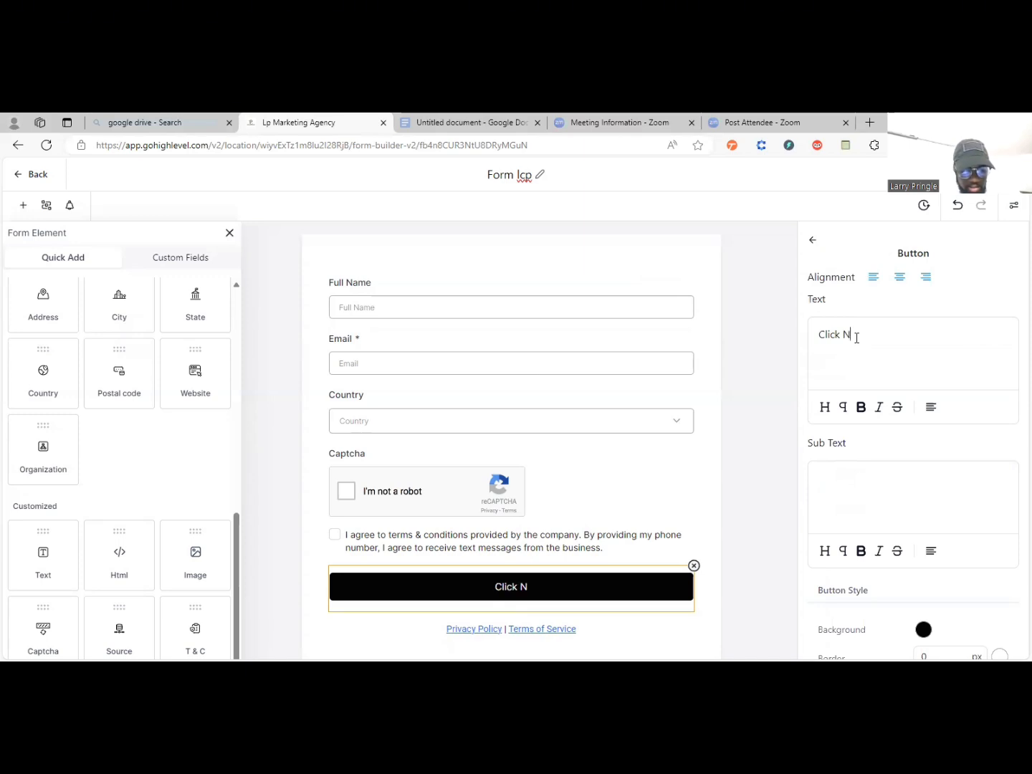
text(ow)
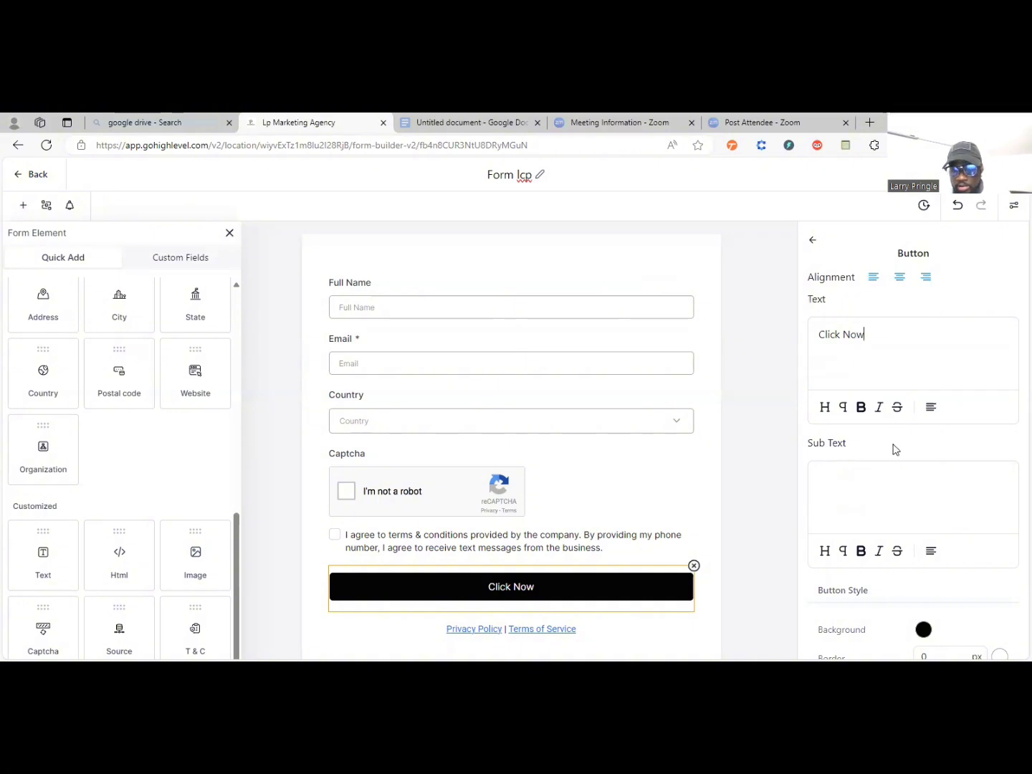
click(822, 480)
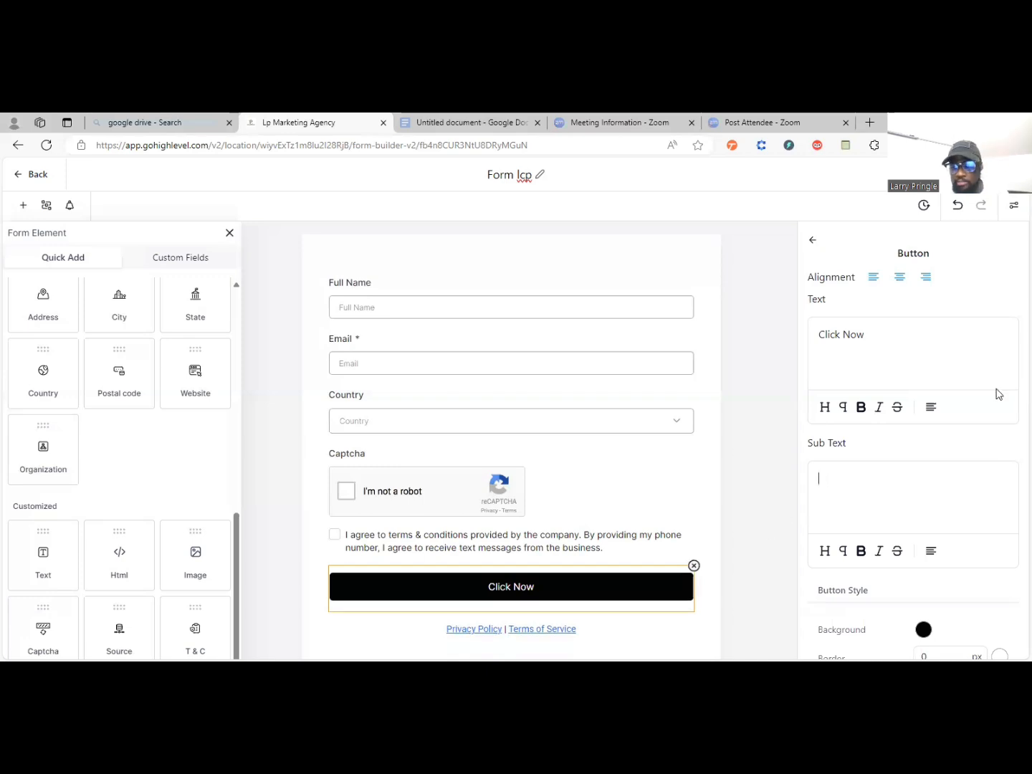
key(ctrl+a)
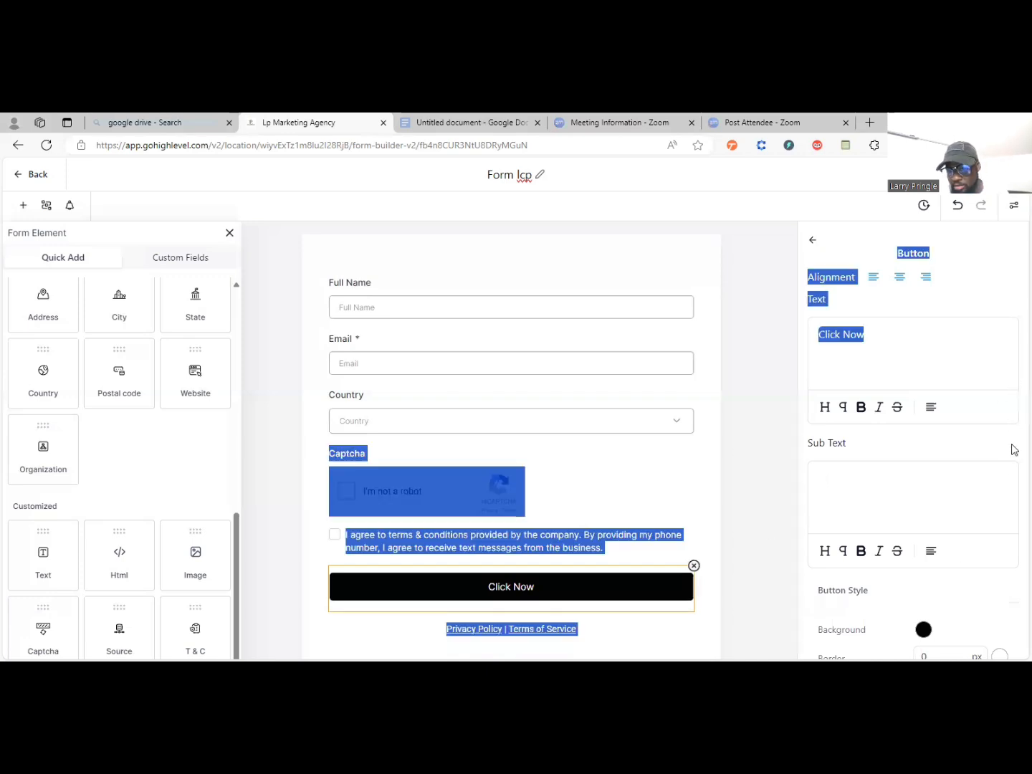
click(742, 465)
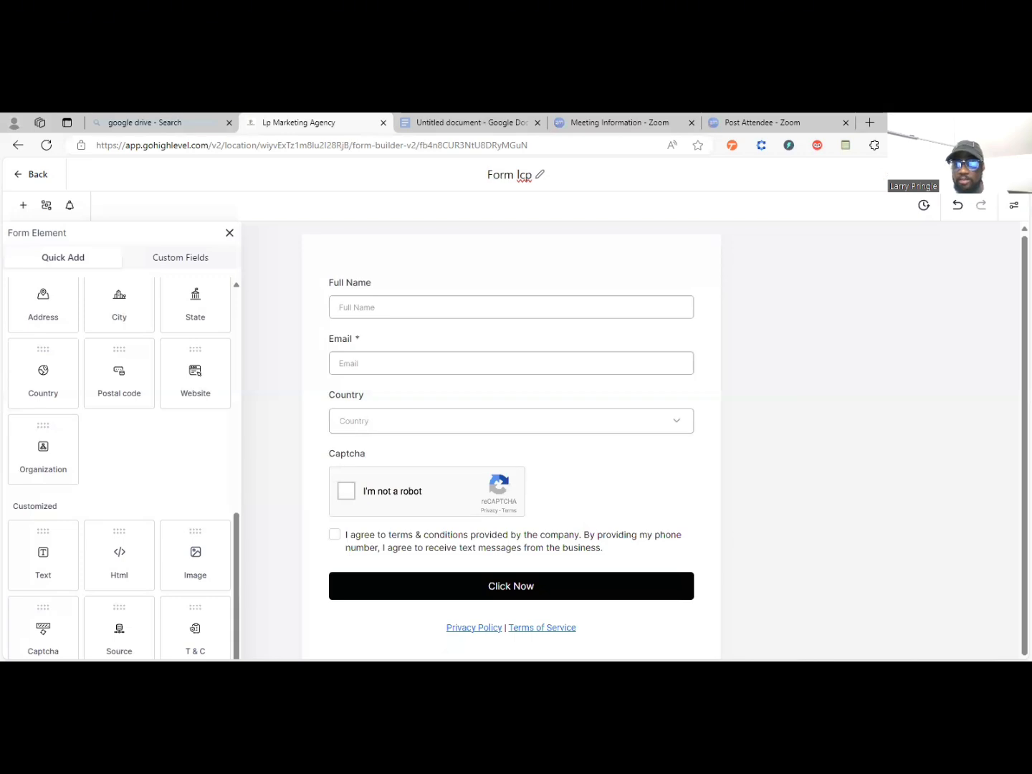
- Review the form's integration options, including the Sticky sidebar and Polite slide-in embed layouts, and close them without changes
click(945, 174)
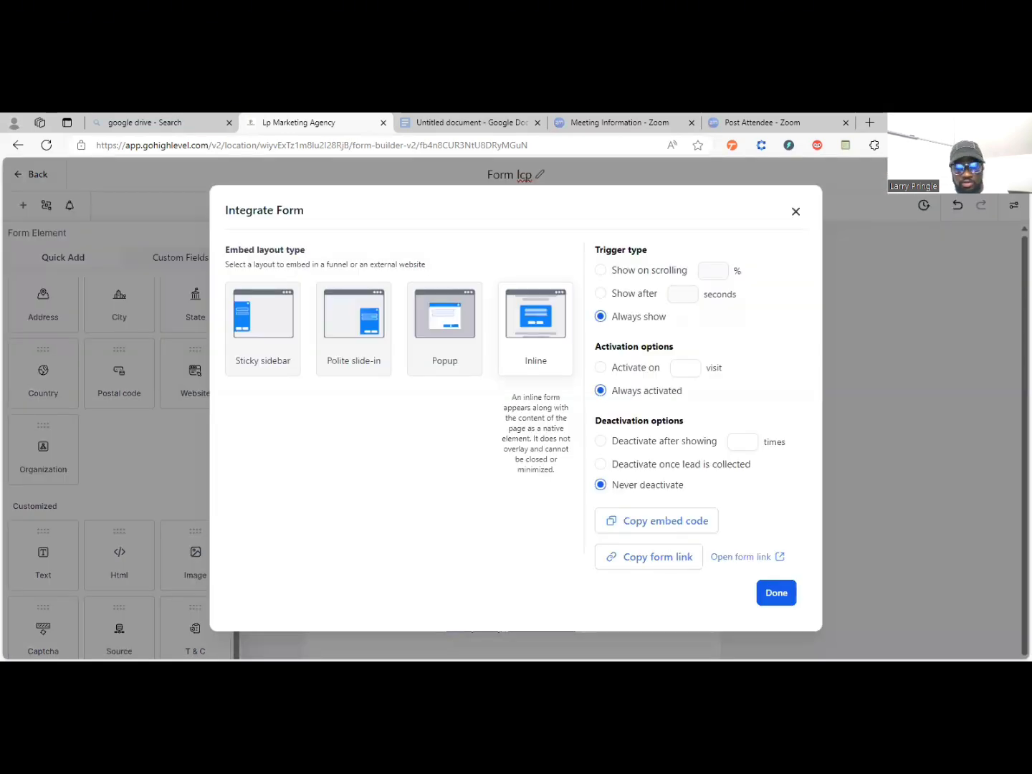
mouse_move(258, 365)
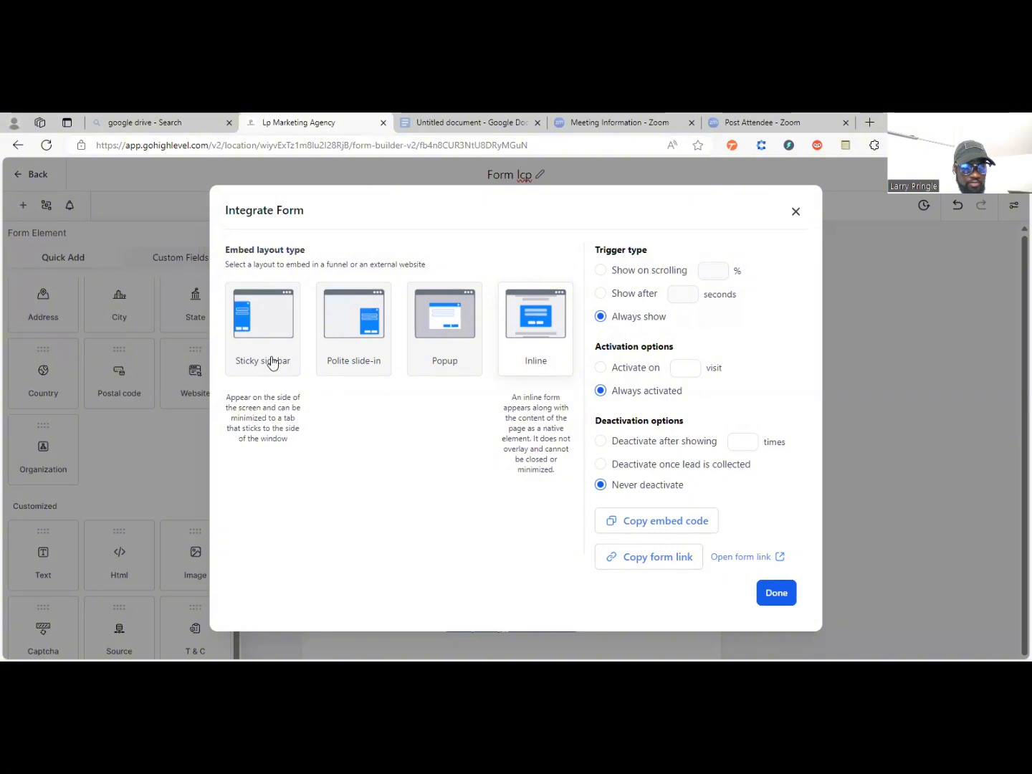
mouse_move(352, 369)
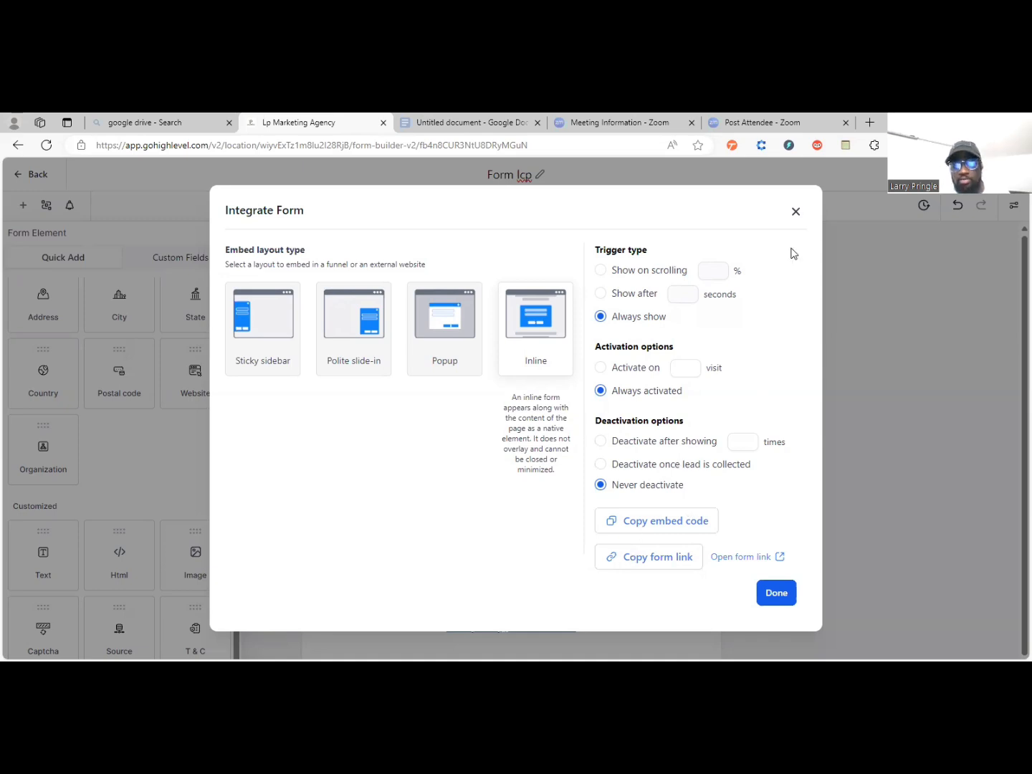
click(795, 211)
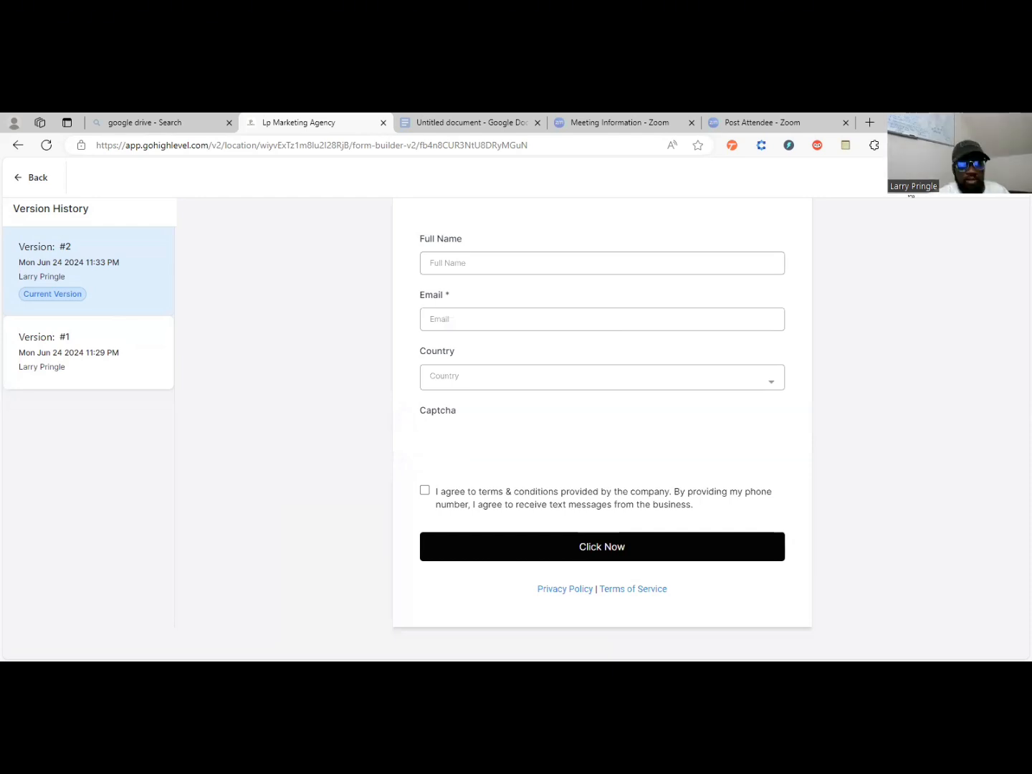
- Leave the form's version history and exit the form builder to return to the forms overview
click(910, 185)
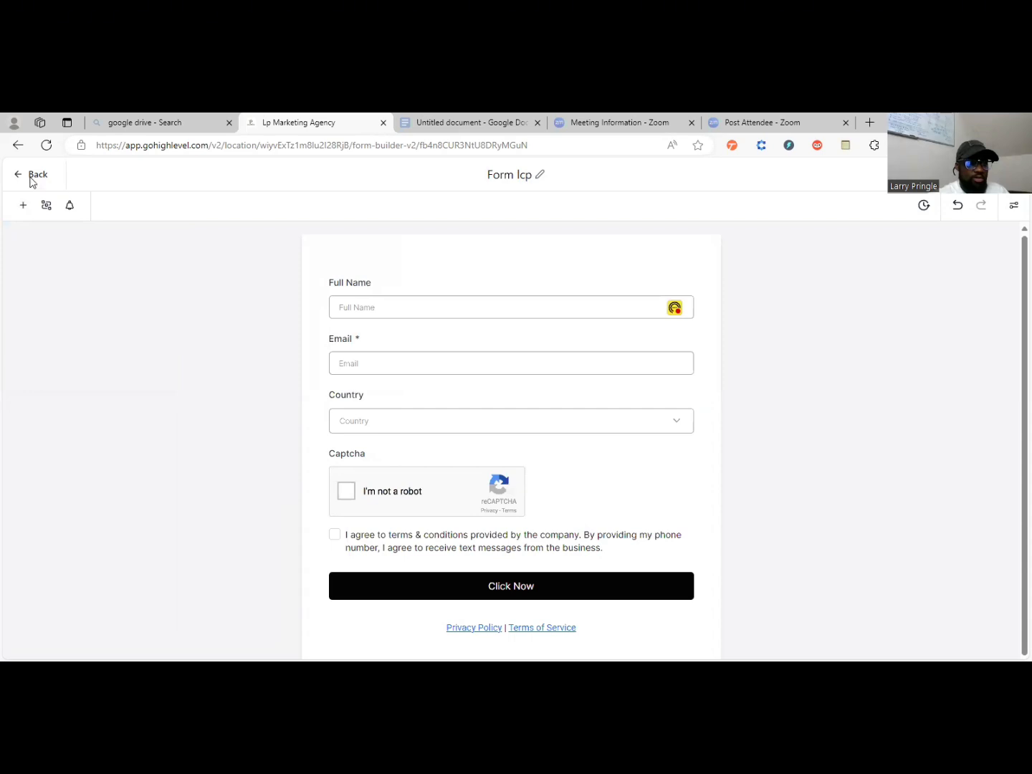
click(32, 181)
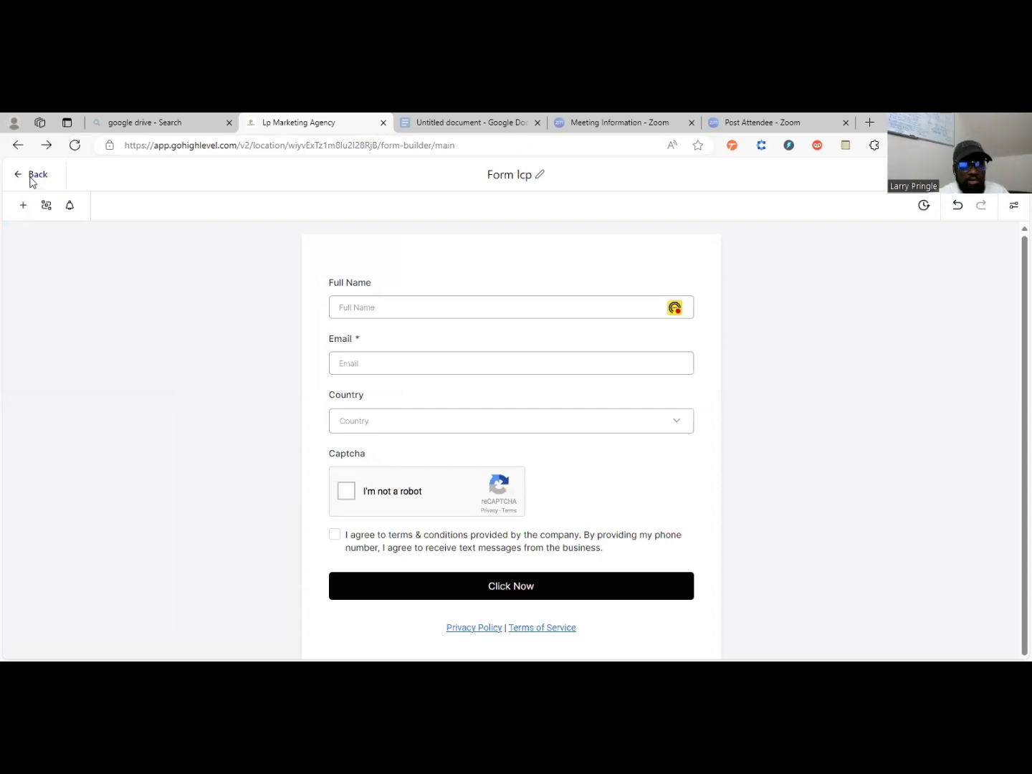